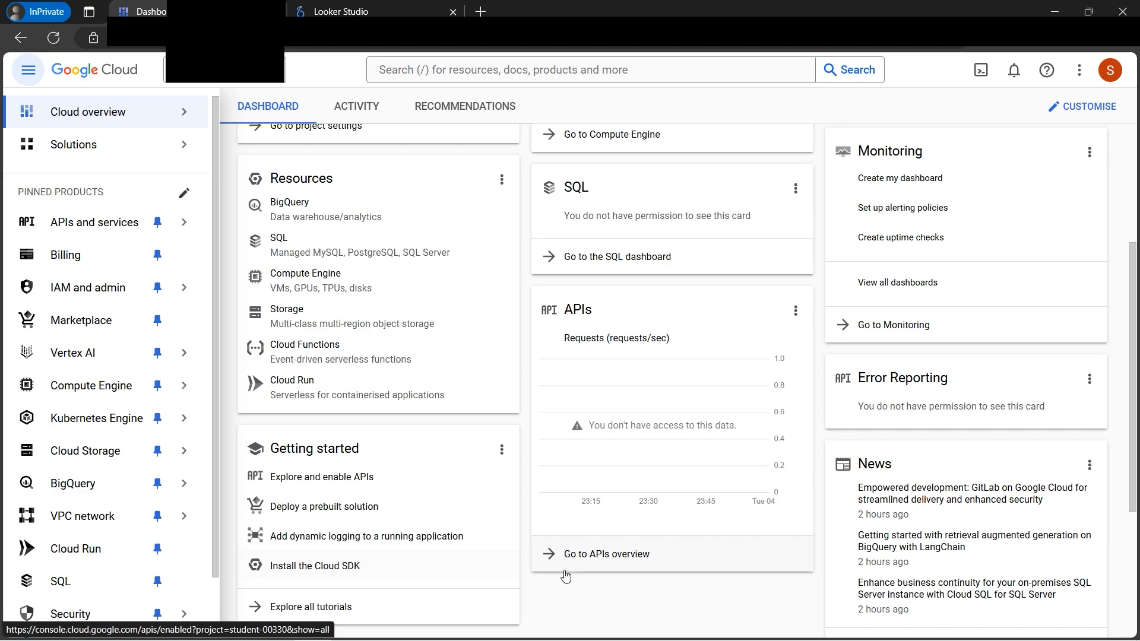
- Open BigQuery and create a data set with the ID cloudguruamit in project student-00330
click(299, 208)
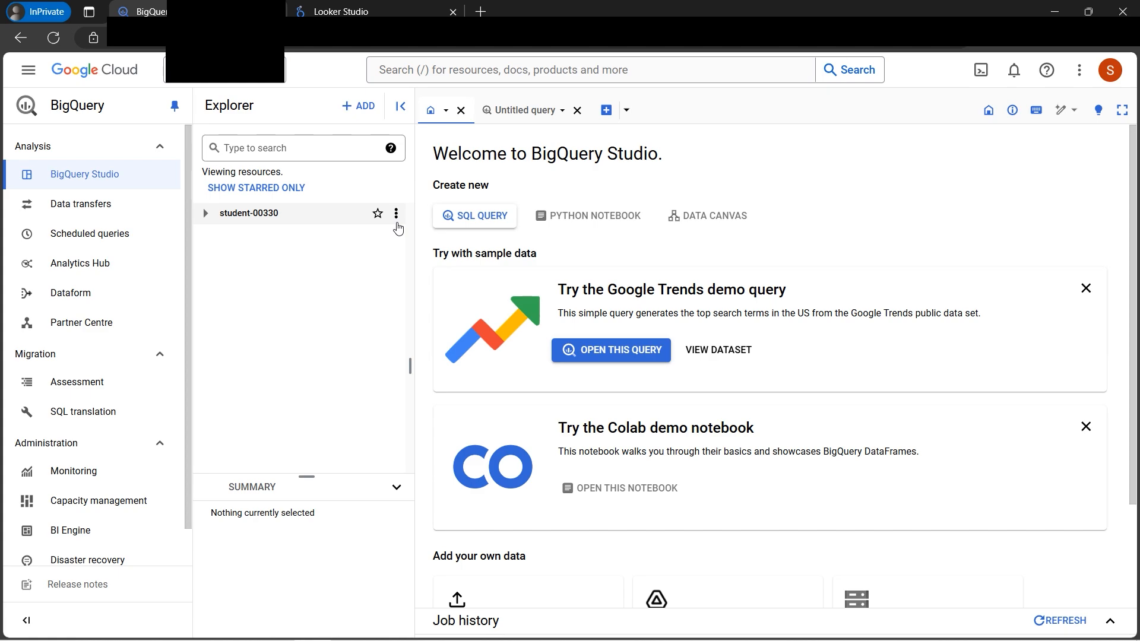
click(396, 215)
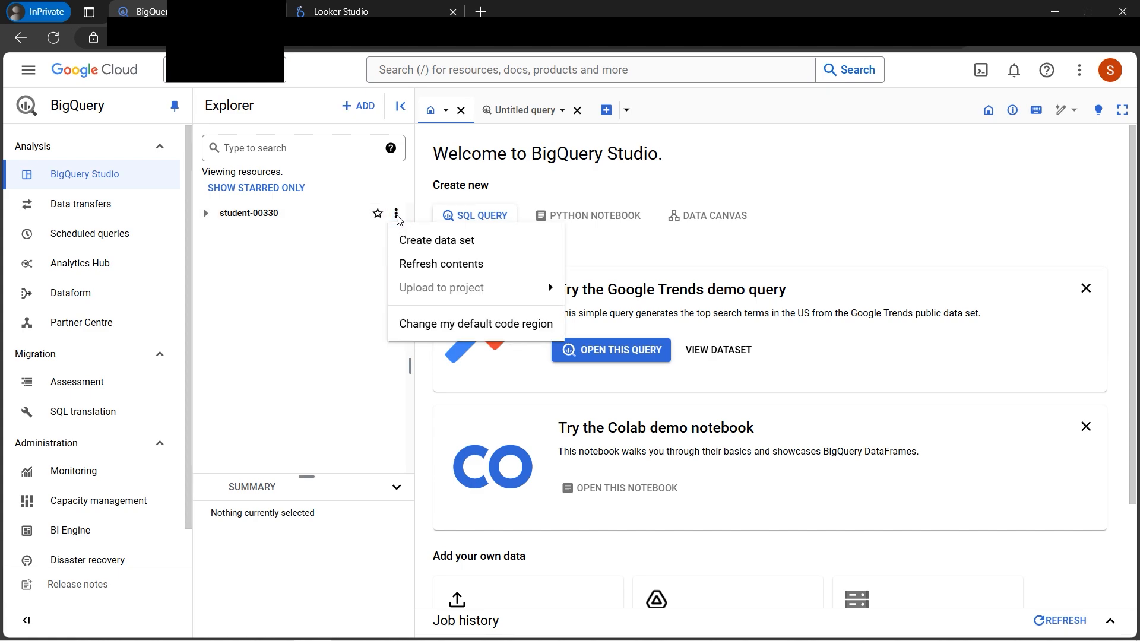
click(426, 241)
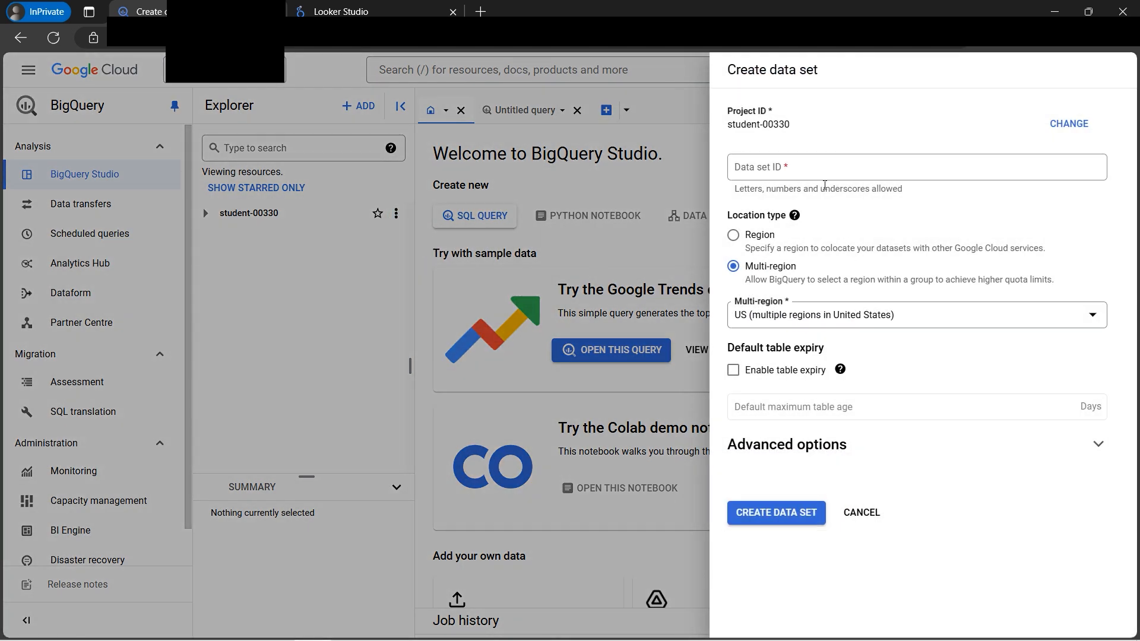
click(817, 167)
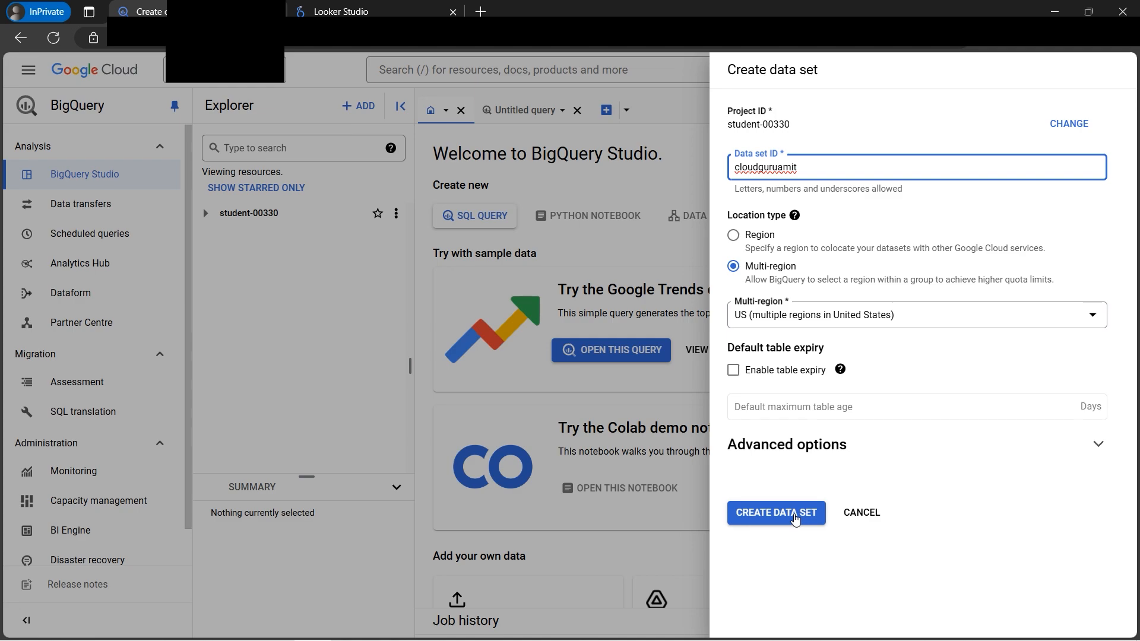
click(795, 520)
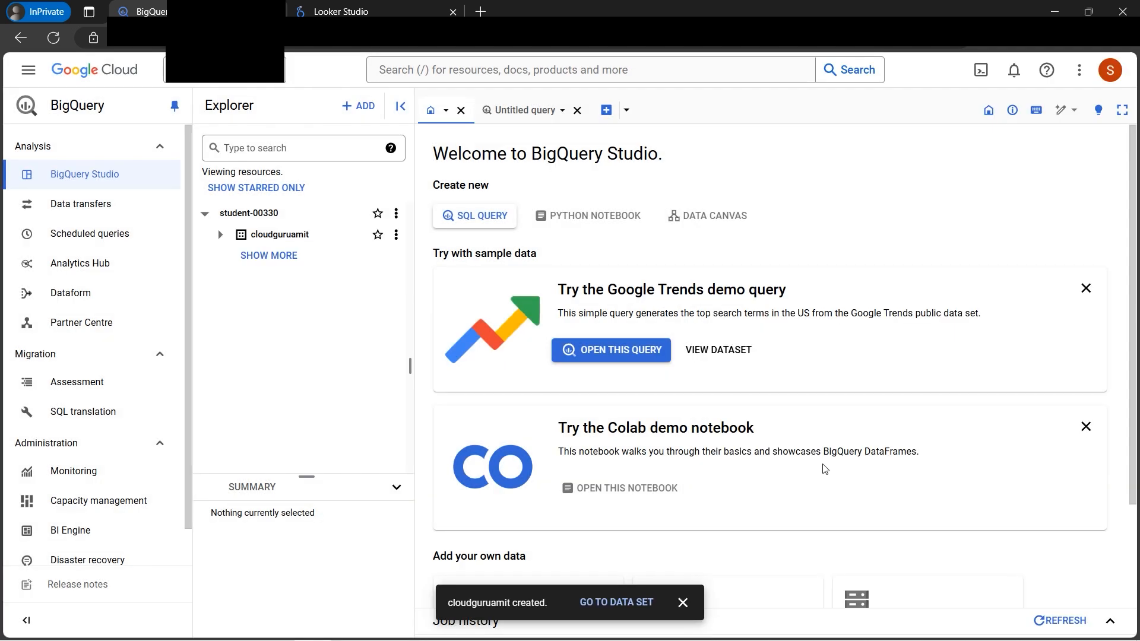
click(682, 603)
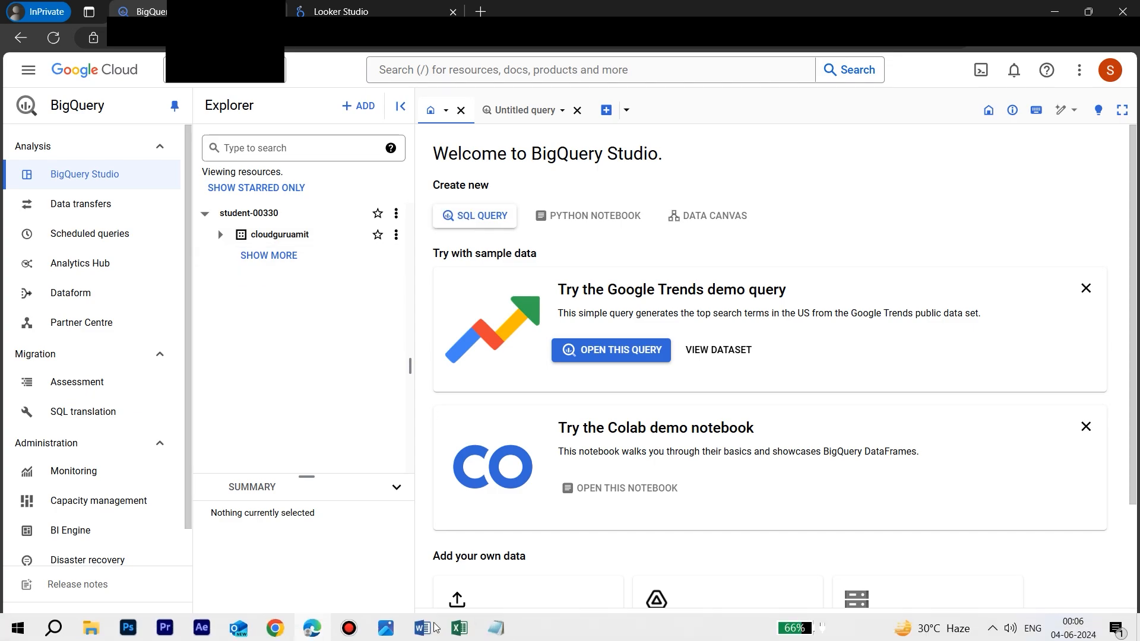
- Start a new table in the cloudguruamit data set with Upload as its source and choose the dataset CSV file
click(461, 629)
click(461, 628)
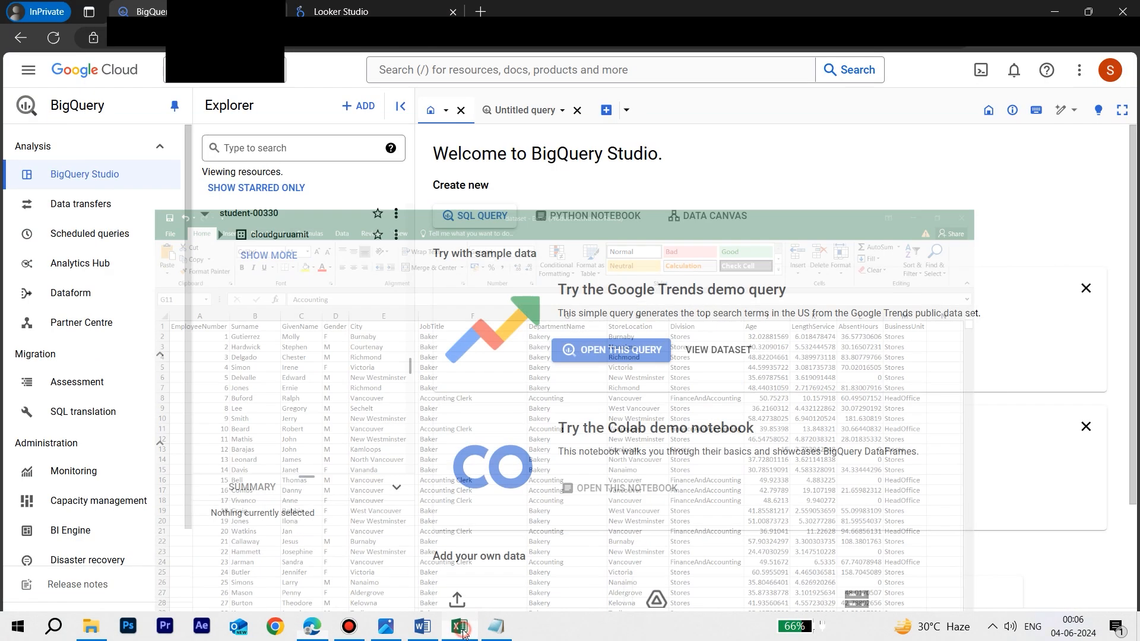
click(396, 235)
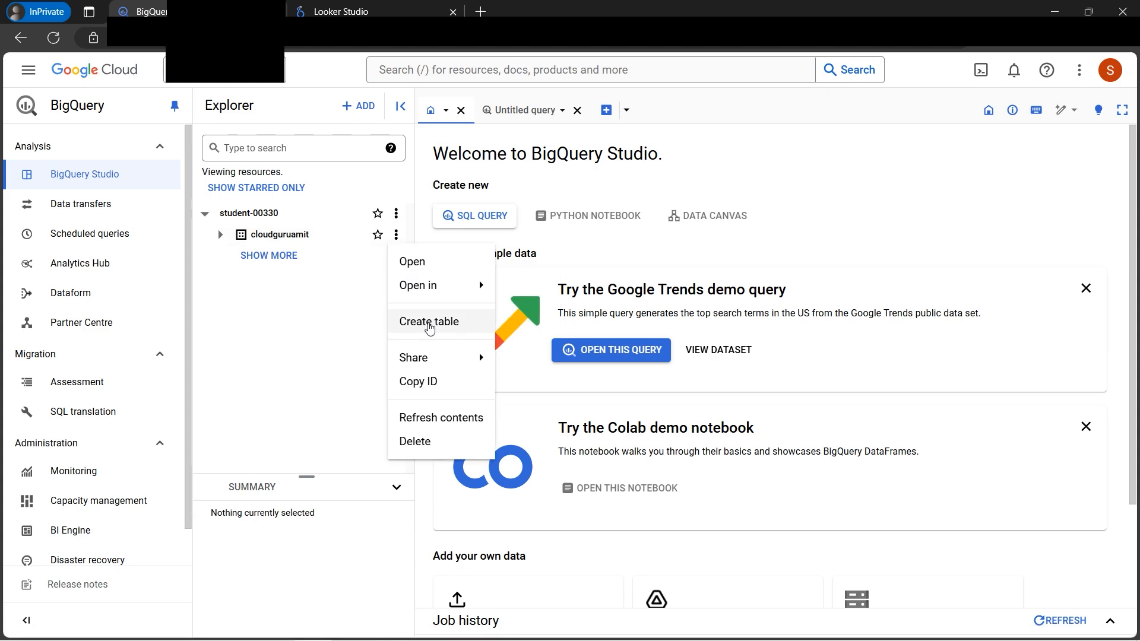
click(416, 322)
click(295, 154)
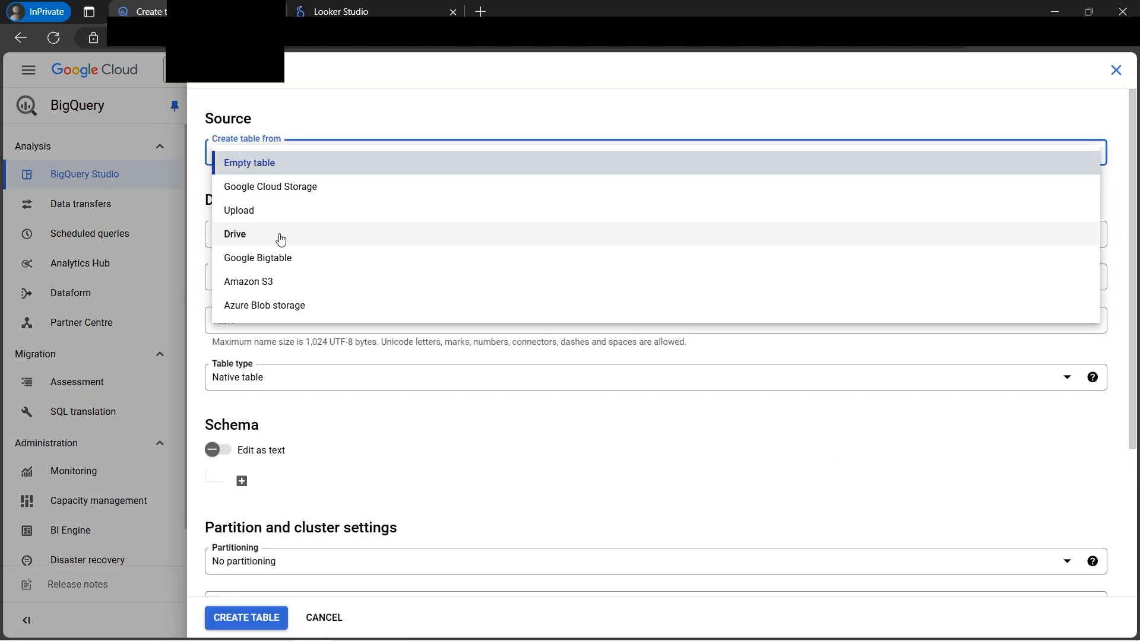
click(265, 213)
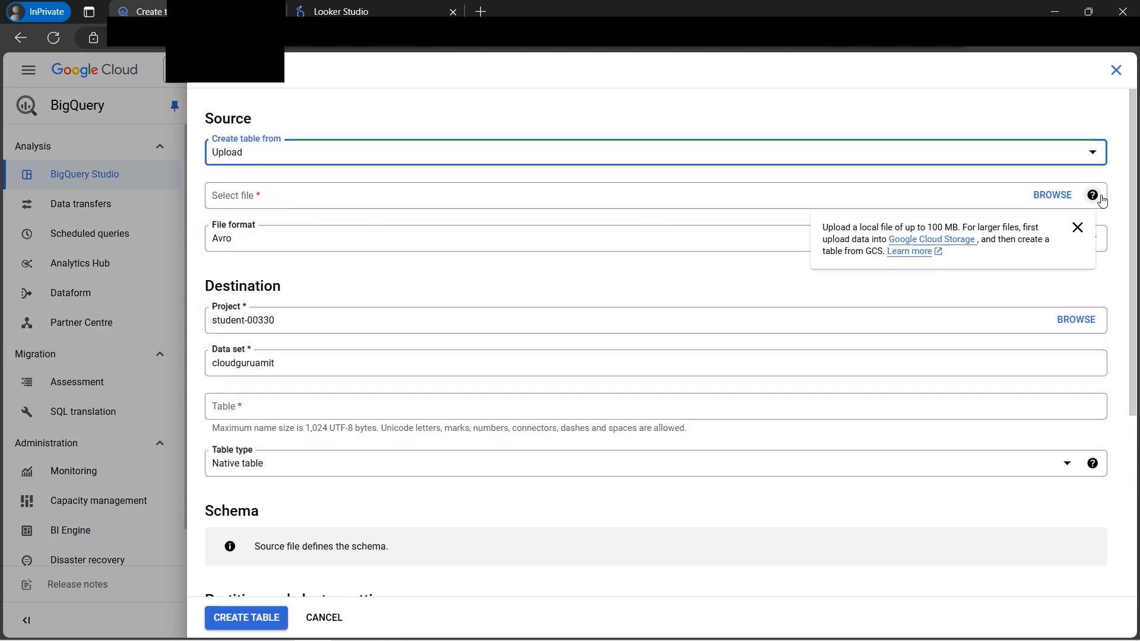
click(1057, 196)
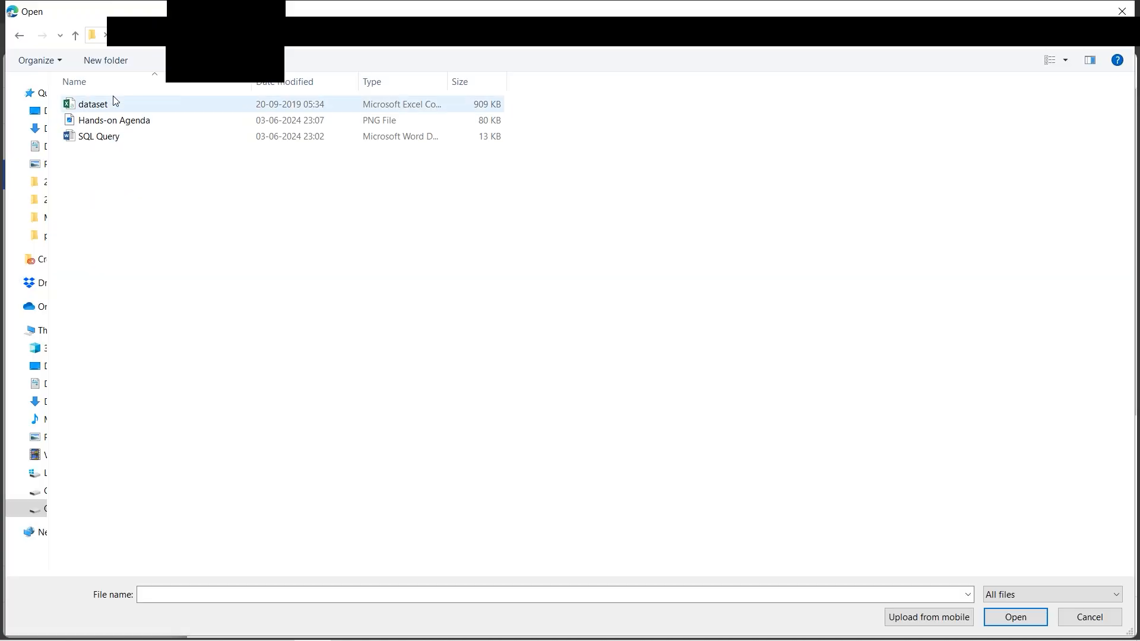
double_click(101, 111)
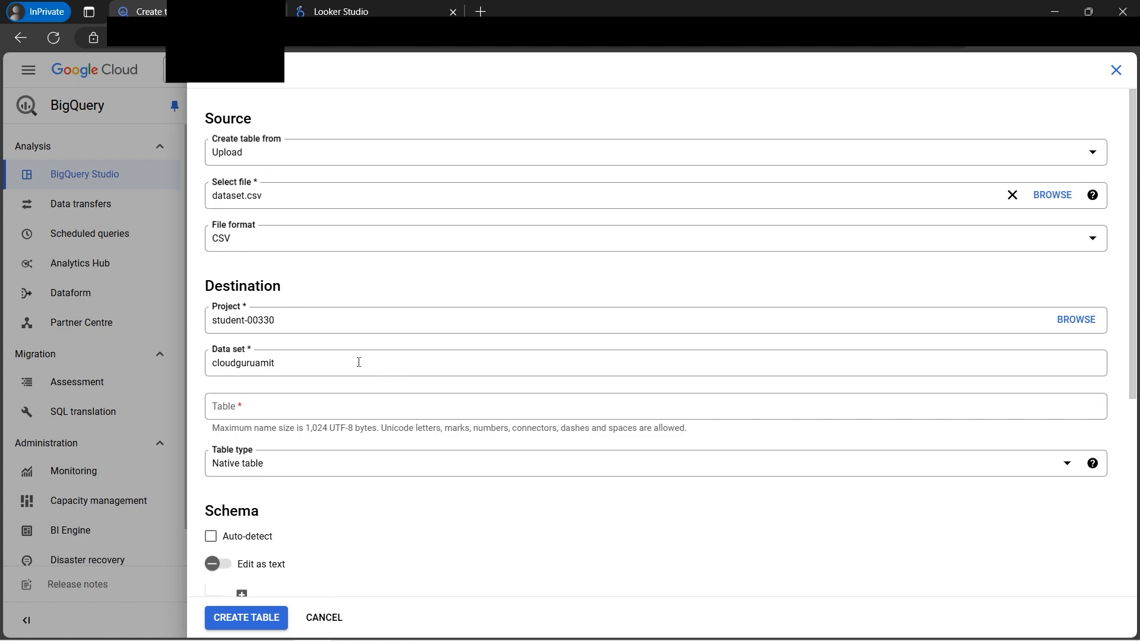
- Name the table employee, enable schema auto-detection and create the table
scroll(306, 360, down, 1)
click(254, 332)
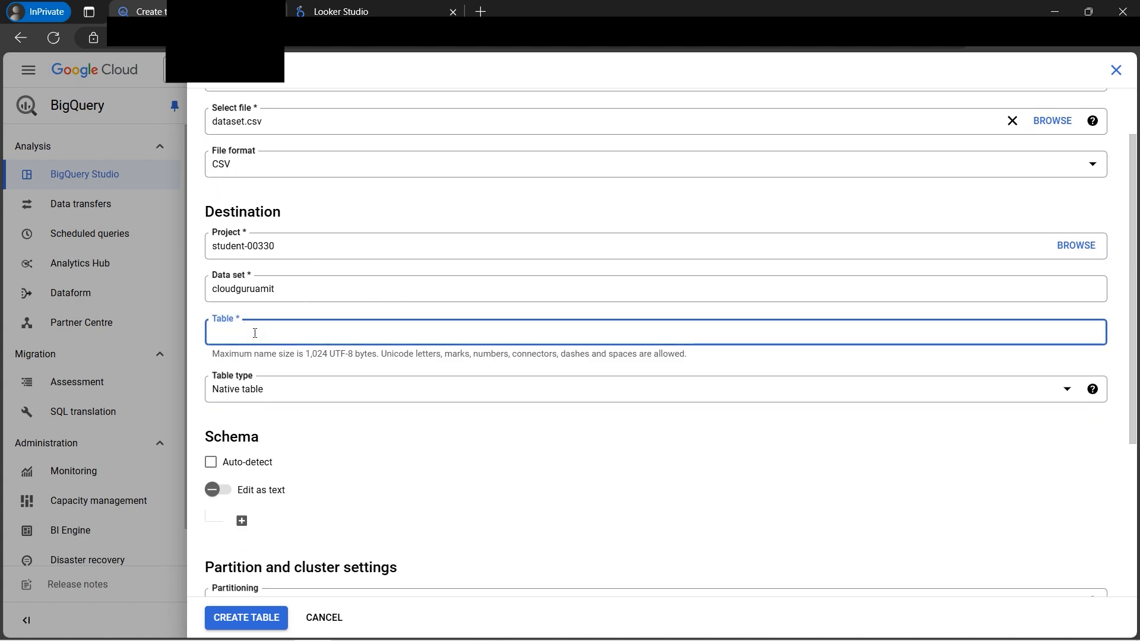
text(employee)
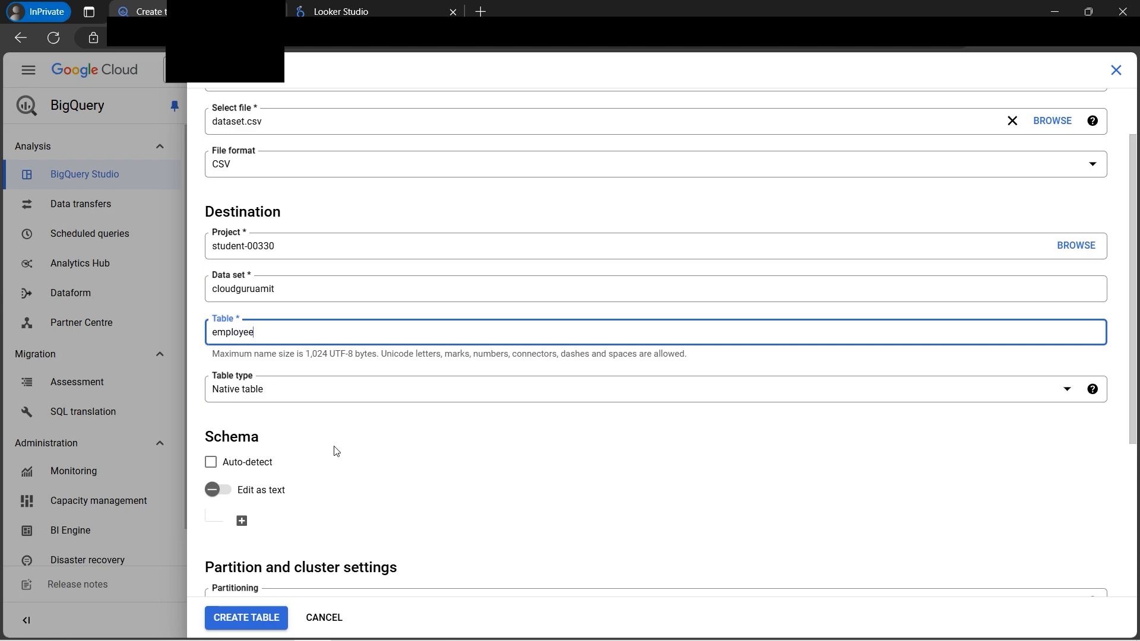
click(247, 462)
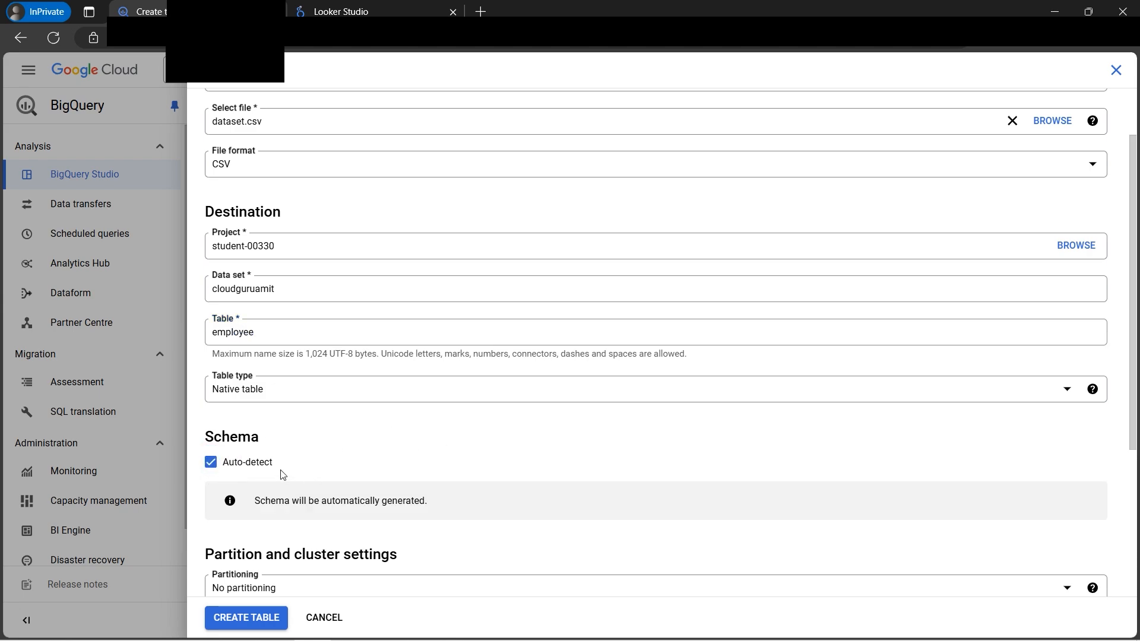
scroll(406, 452, down, 2)
scroll(531, 434, down, 2)
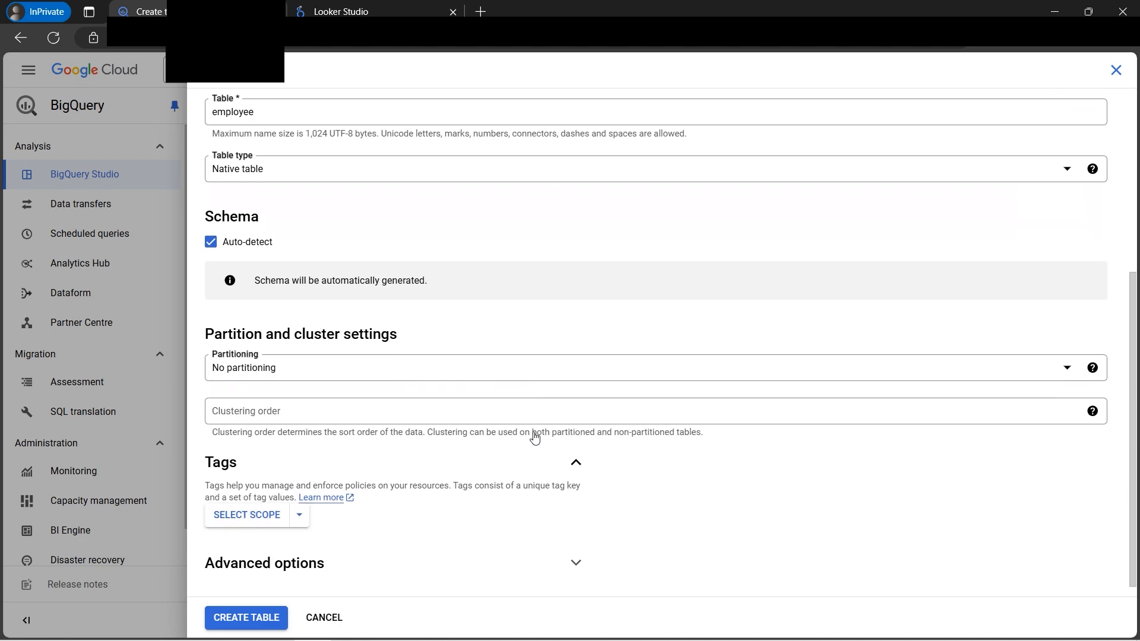
click(273, 613)
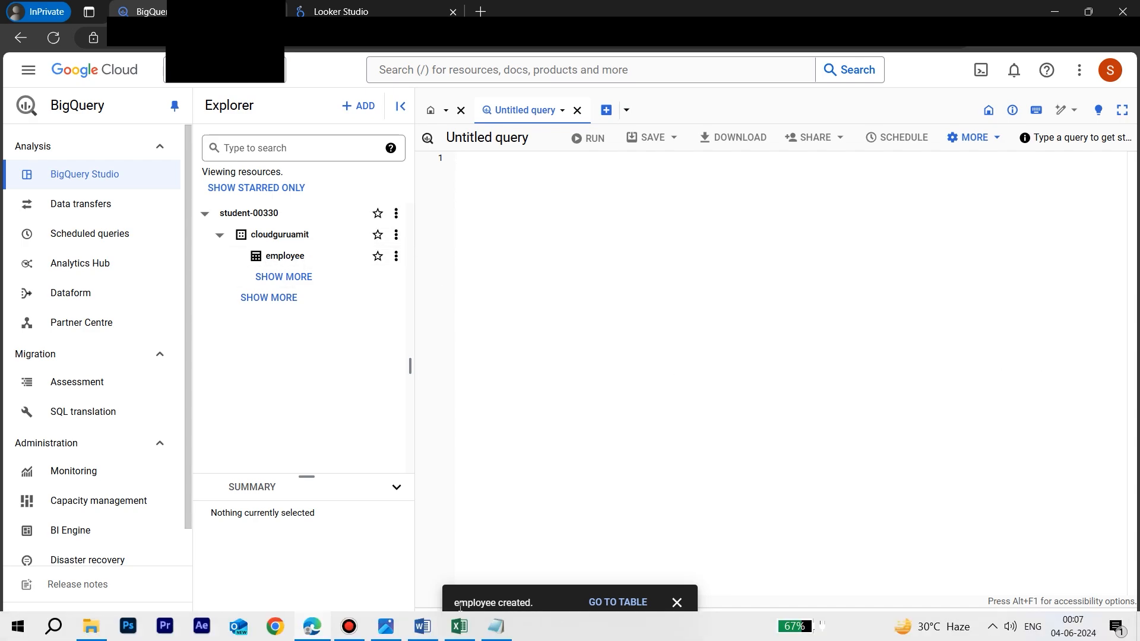
click(678, 604)
- Copy all text from the SQL Query document in Word and paste it into the untitled query in BigQuery
click(313, 628)
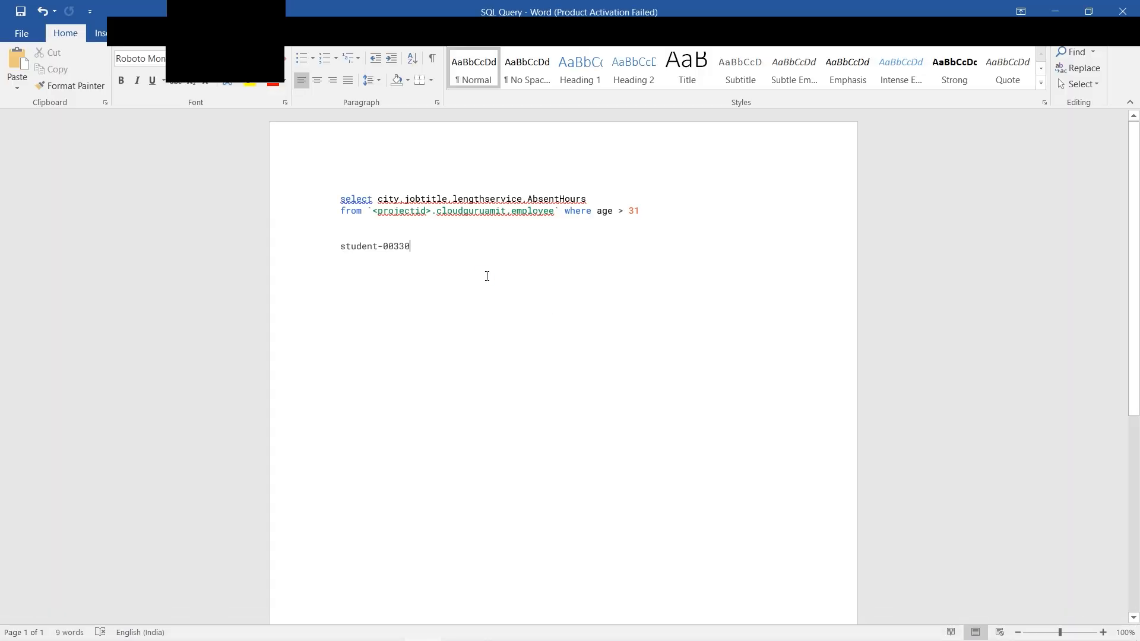
key(ctrl+a)
click(313, 627)
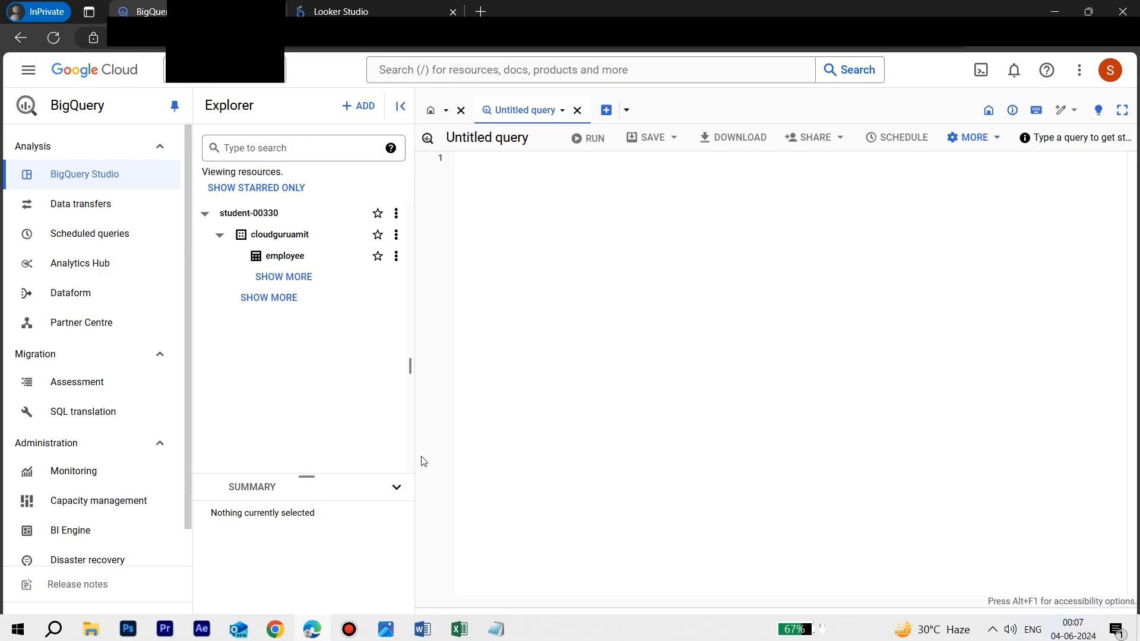
text(select city,jobtitle,lengthservice,AbsentHours from `<projectid>.cloudguruamit.employee` where age > 31  student-00330)
- Move student-00330 from its own line into the place of the <projectid> placeholder and run the query
drag(537, 197, 461, 198)
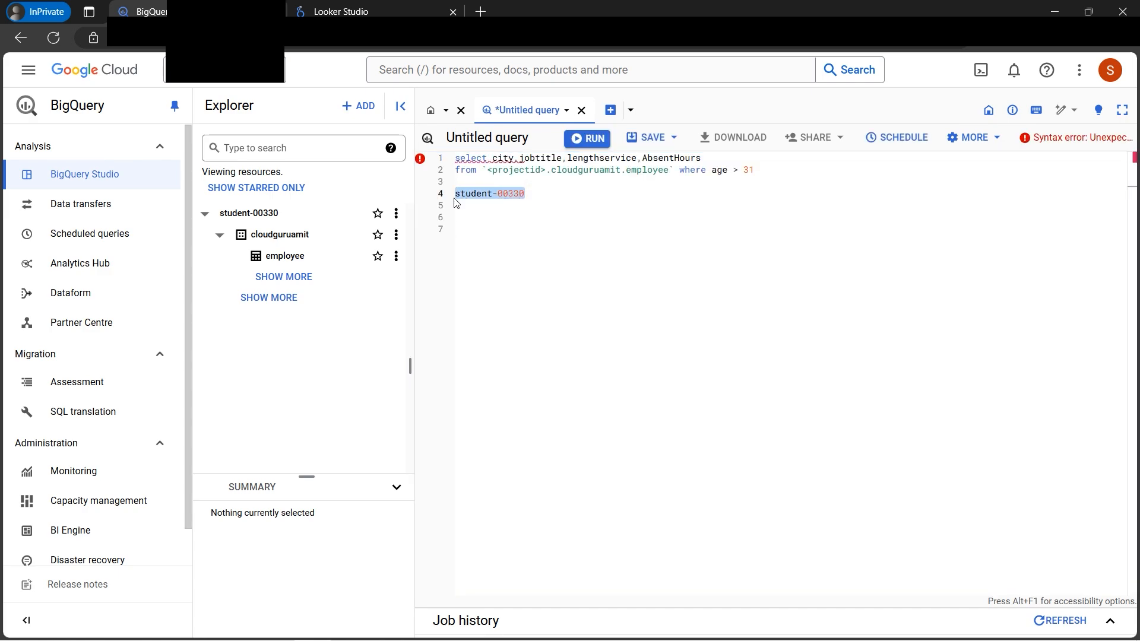
key(ctrl+x)
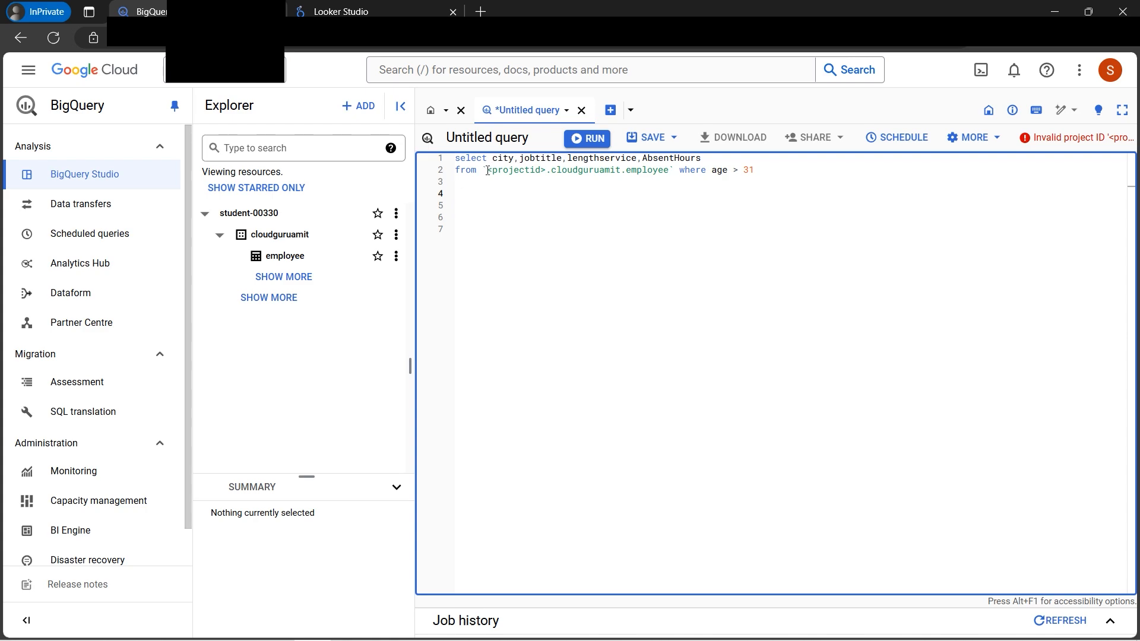
drag(485, 169, 545, 171)
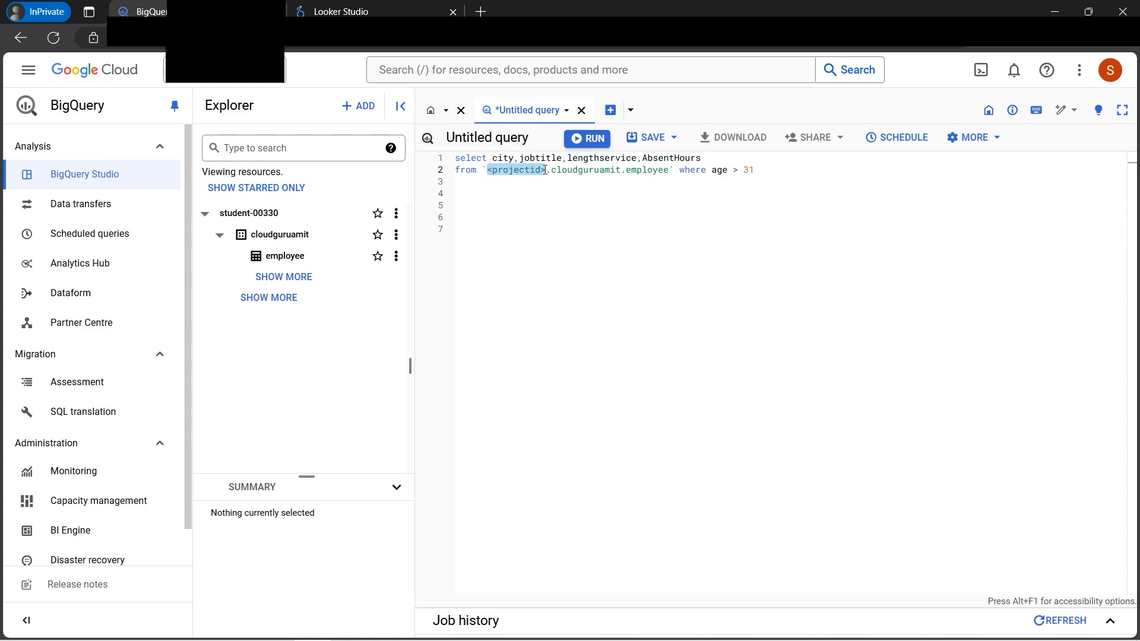
key(ctrl+v)
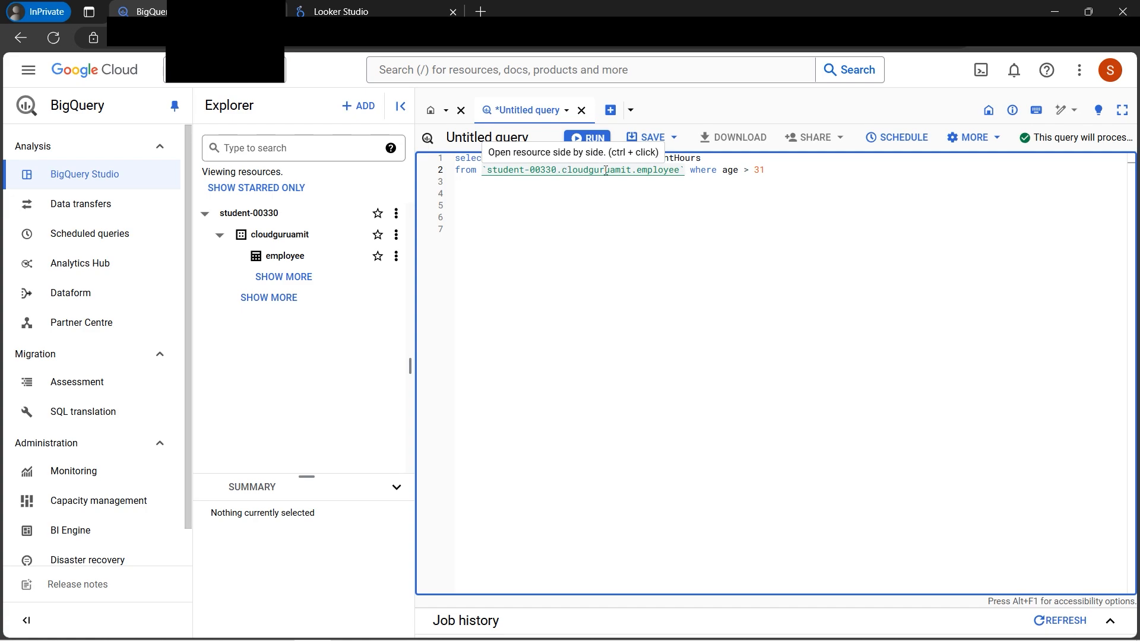
click(671, 215)
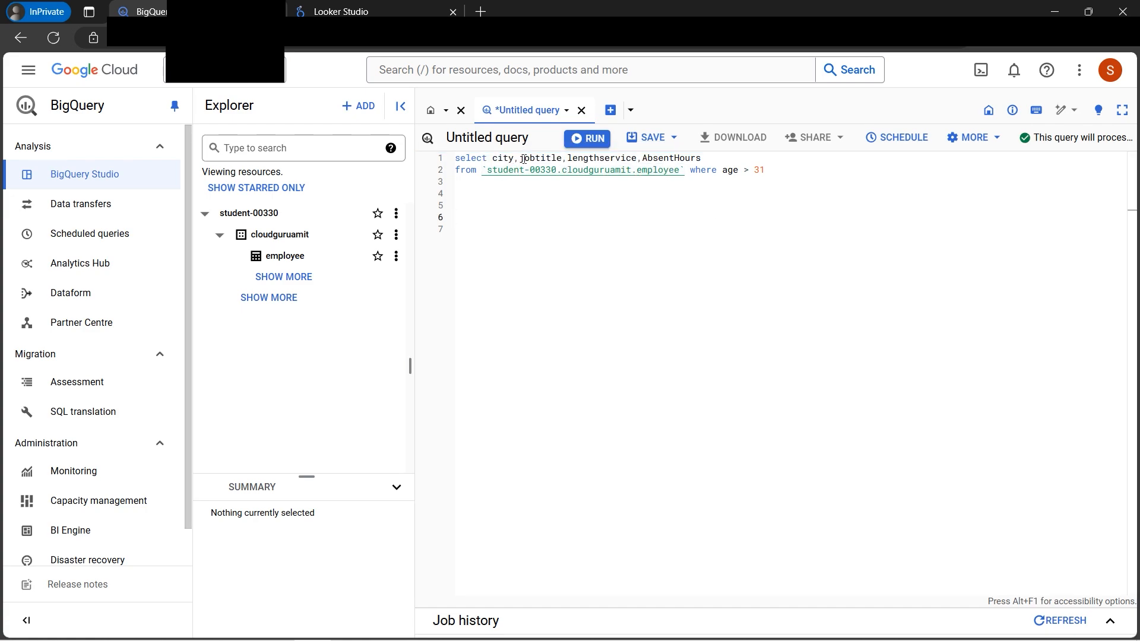
click(601, 143)
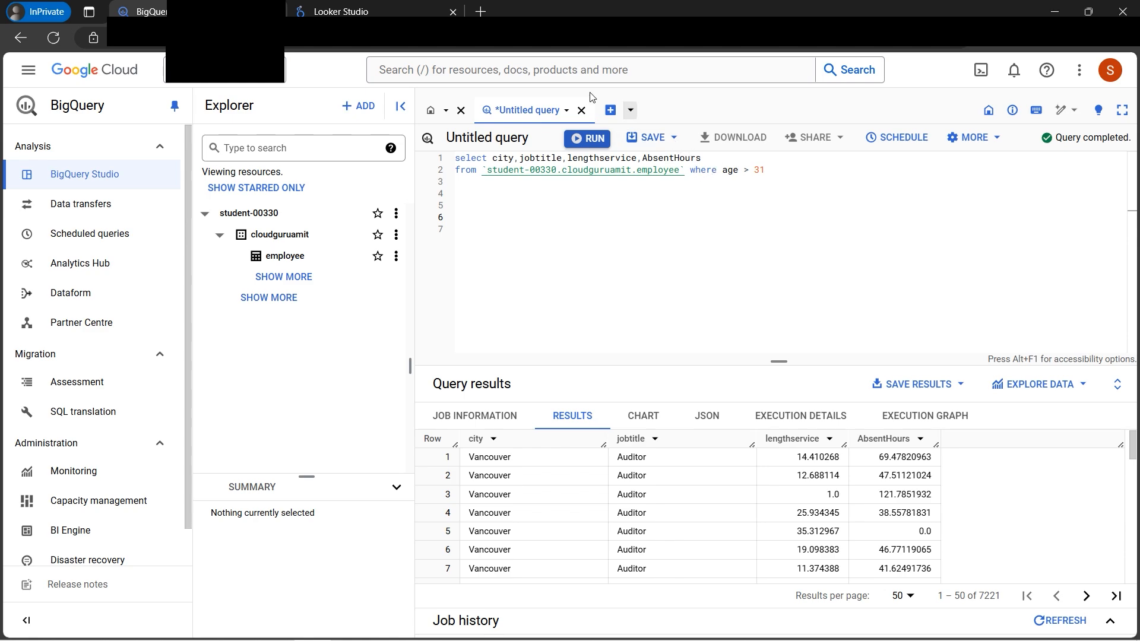
- Save the query as a view named employee_view in the cloudguruamit data set
click(676, 141)
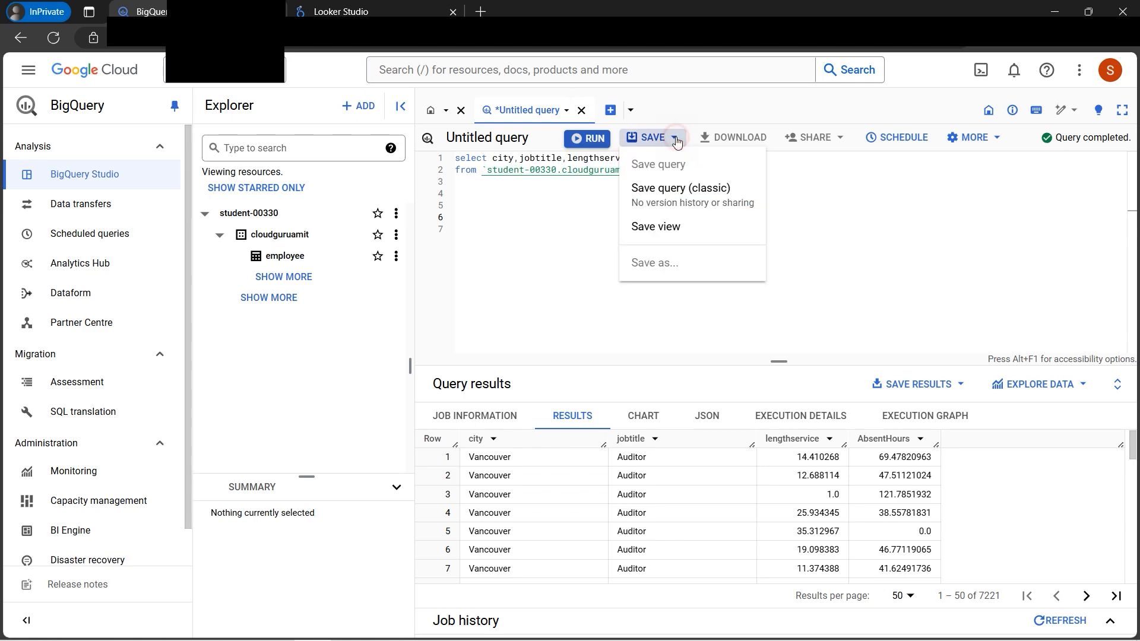
click(667, 227)
click(347, 353)
click(267, 451)
click(327, 393)
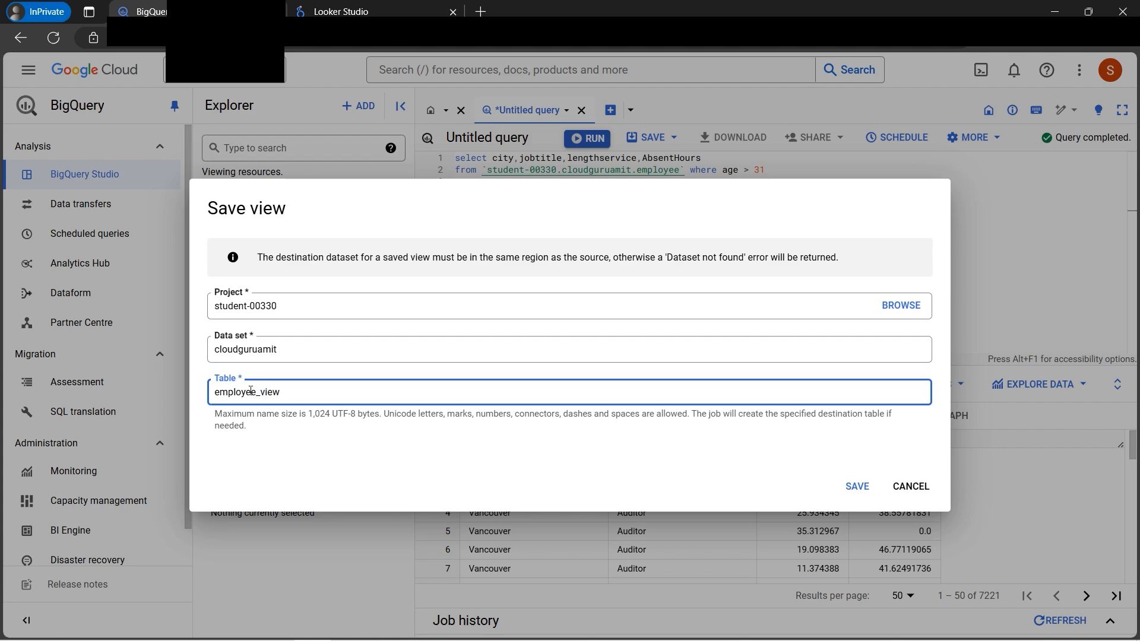
click(857, 487)
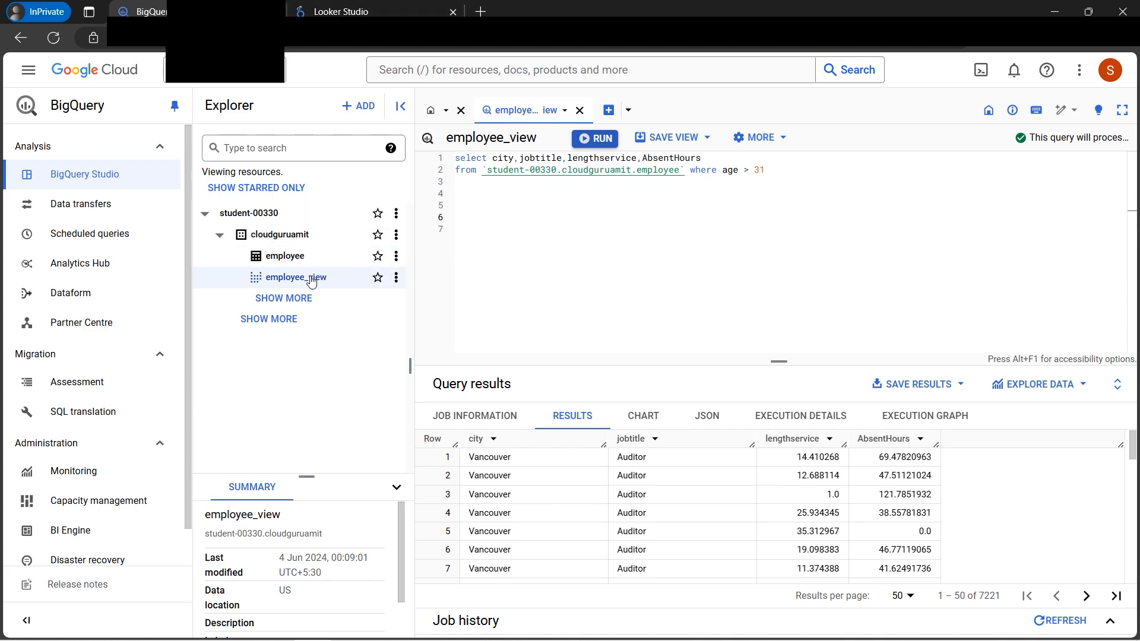
key(ctrl+a)
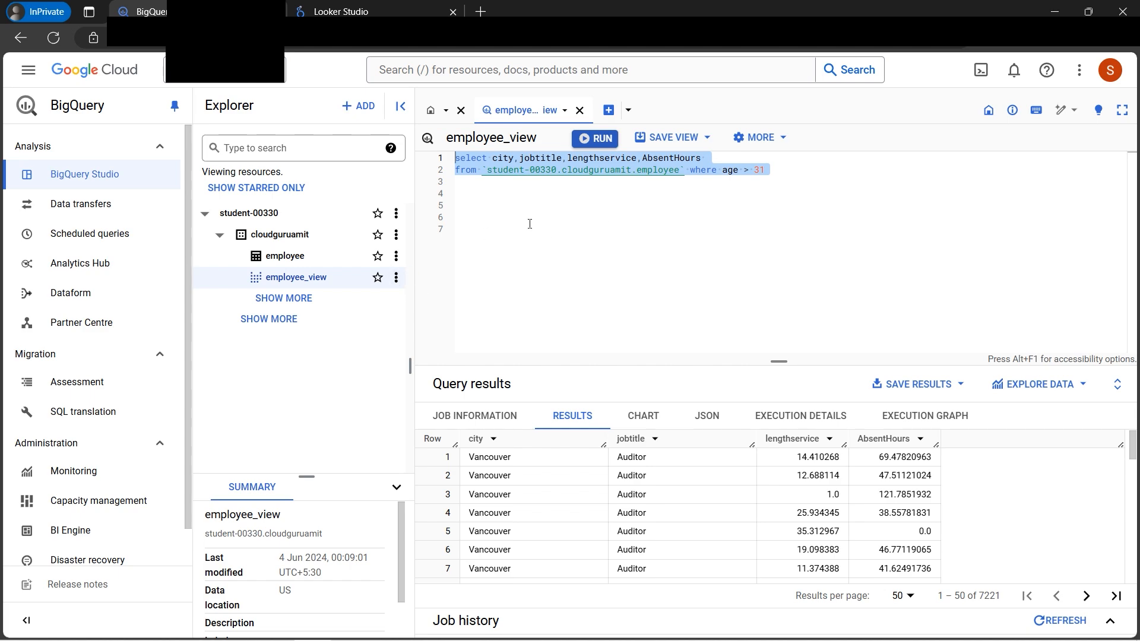
drag(771, 171, 723, 171)
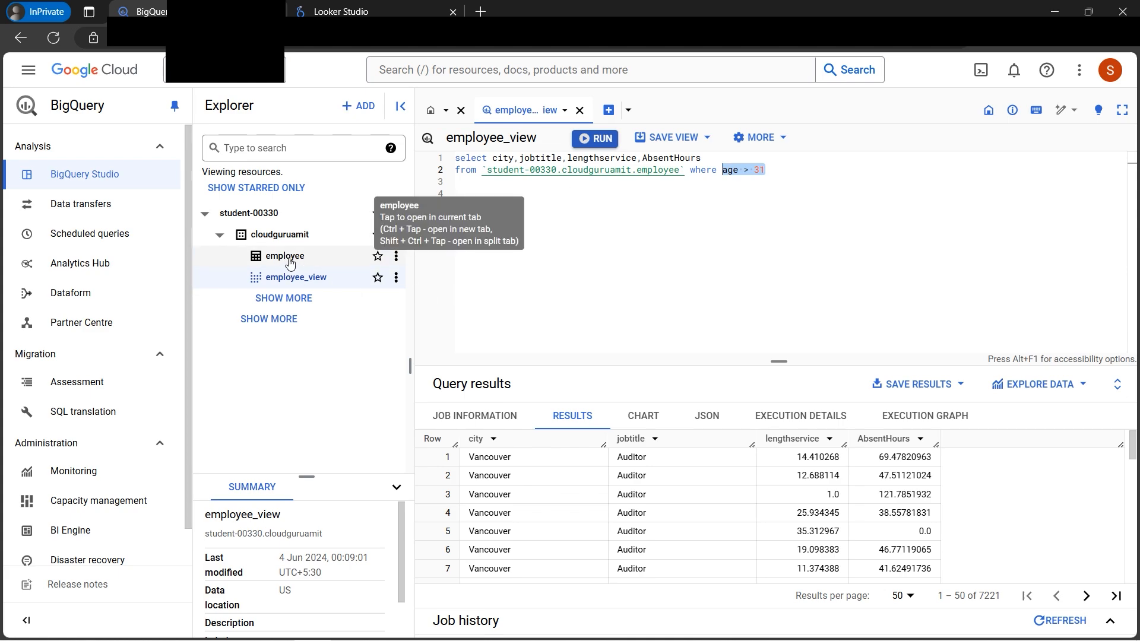
- Switch to Looker Studio and start creating a new data source
click(391, 6)
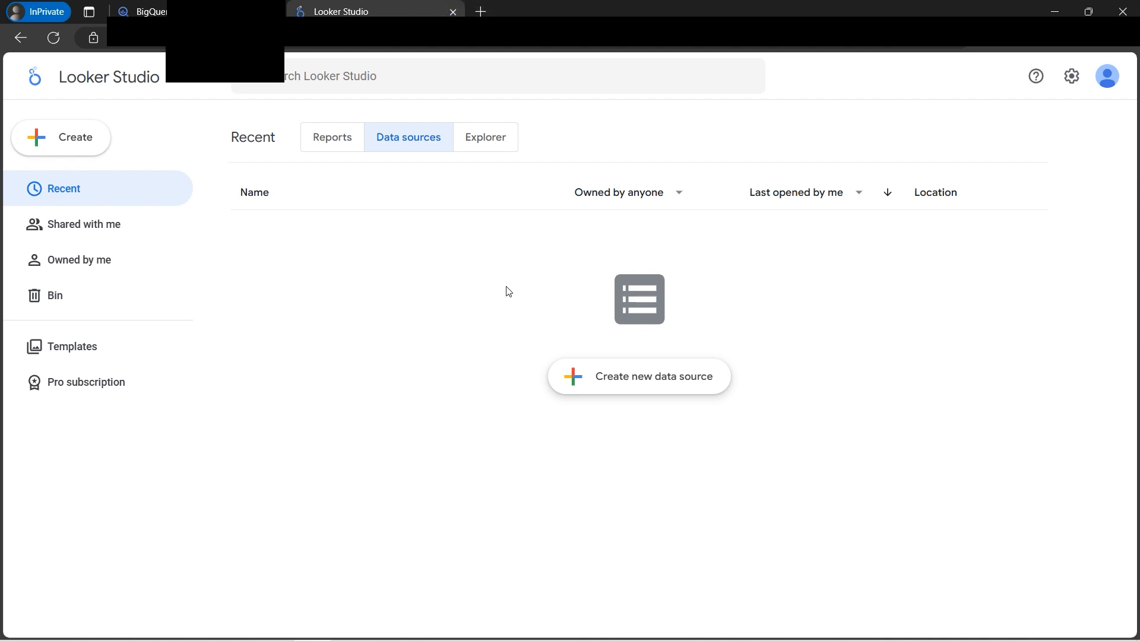
click(77, 147)
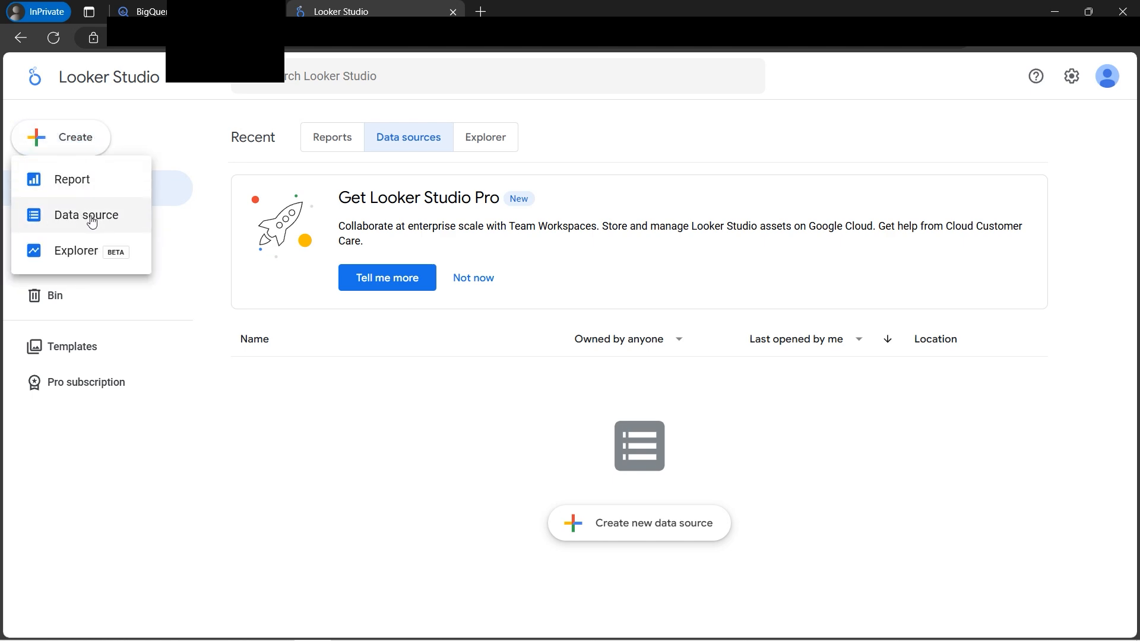
click(82, 221)
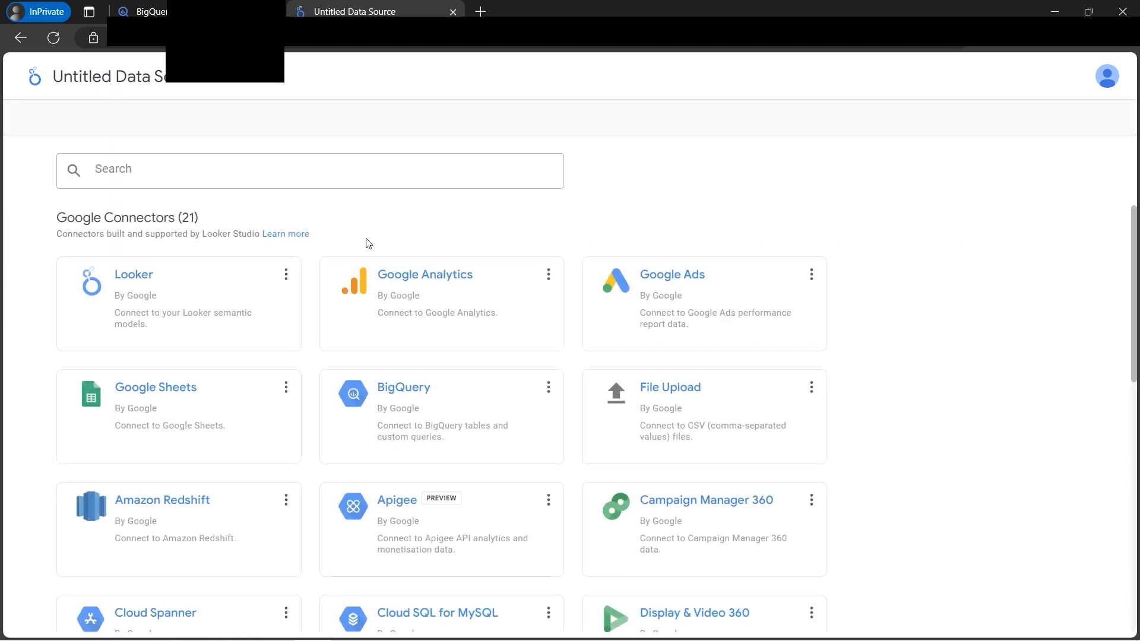
- Look through the available Google connectors and check the employee table and view in BigQuery
scroll(858, 342, down, 5)
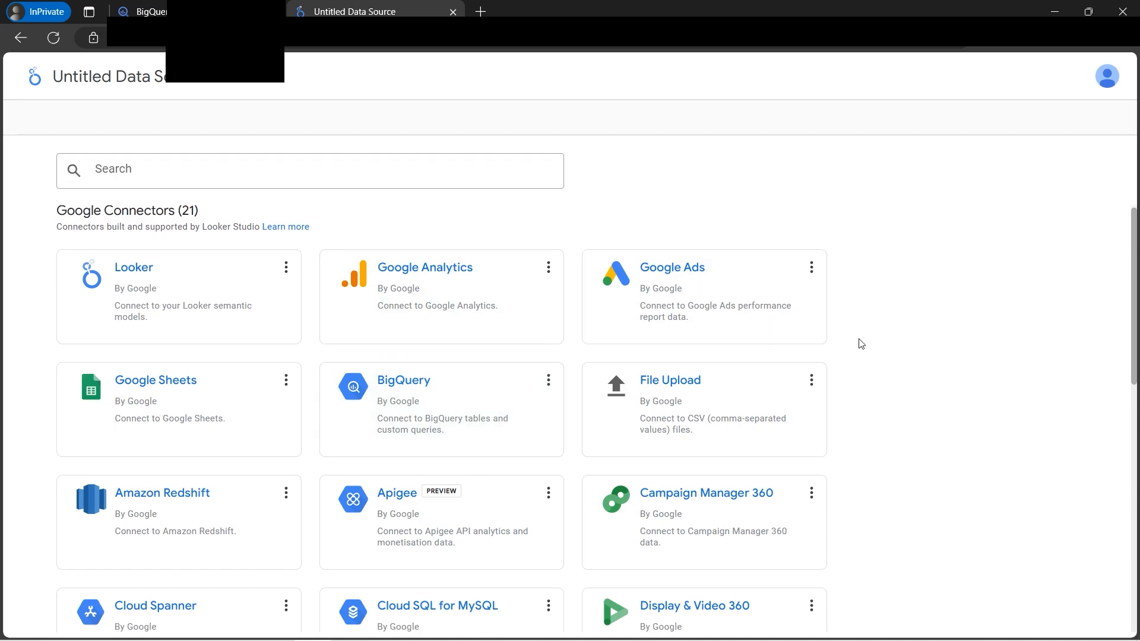
scroll(861, 343, up, 2)
scroll(433, 425, up, 3)
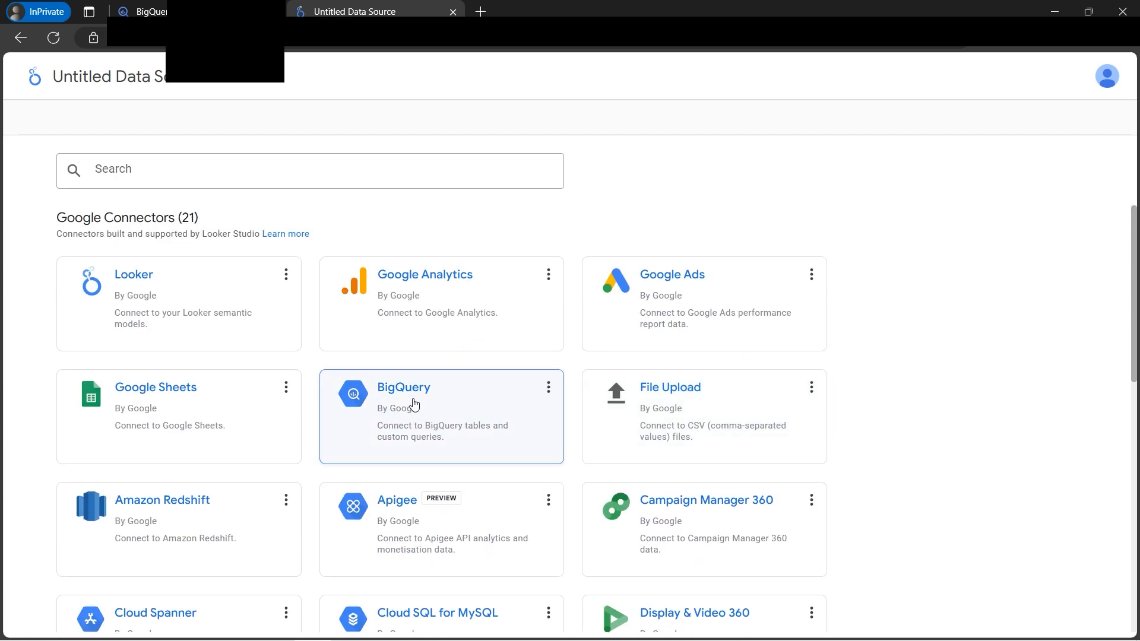
scroll(466, 433, down, 4)
scroll(458, 394, up, 2)
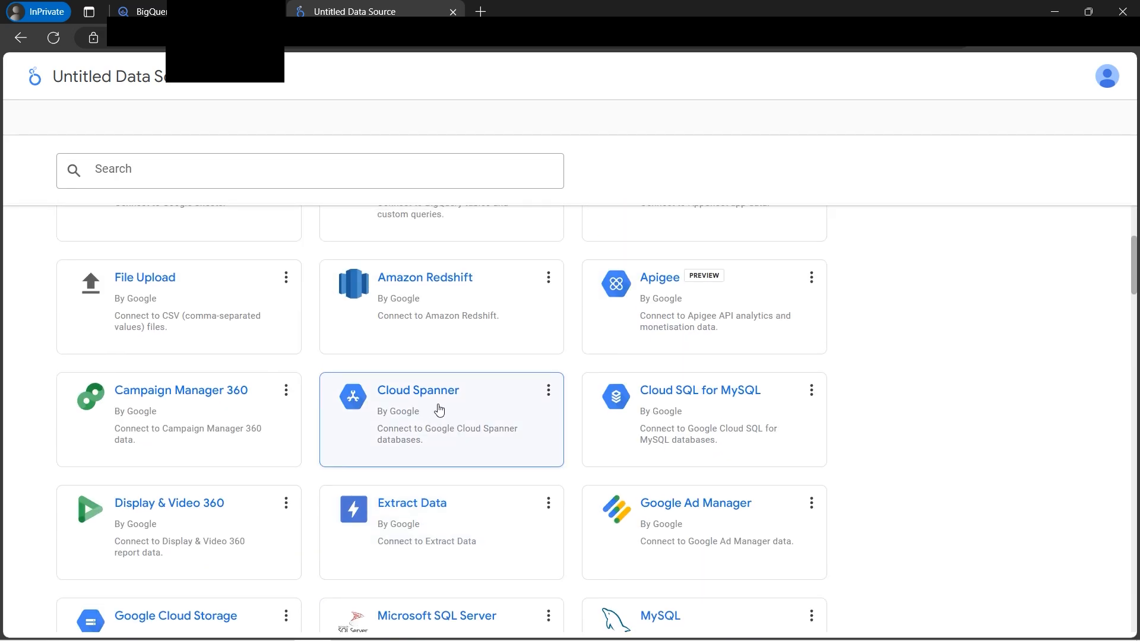
scroll(453, 372, up, 1)
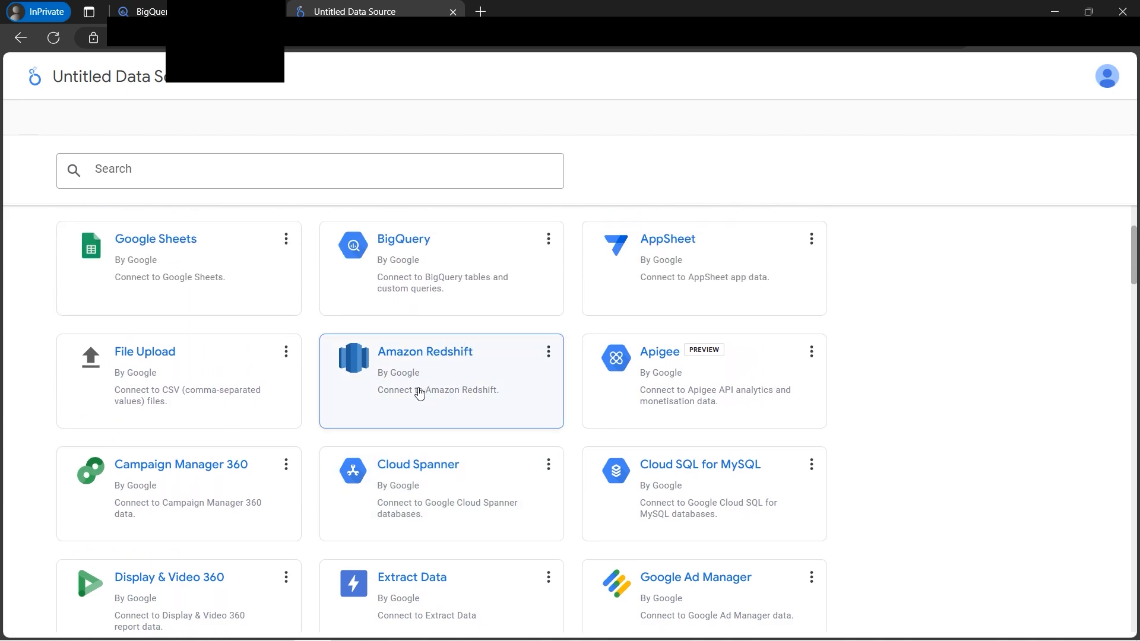
scroll(527, 430, down, 3)
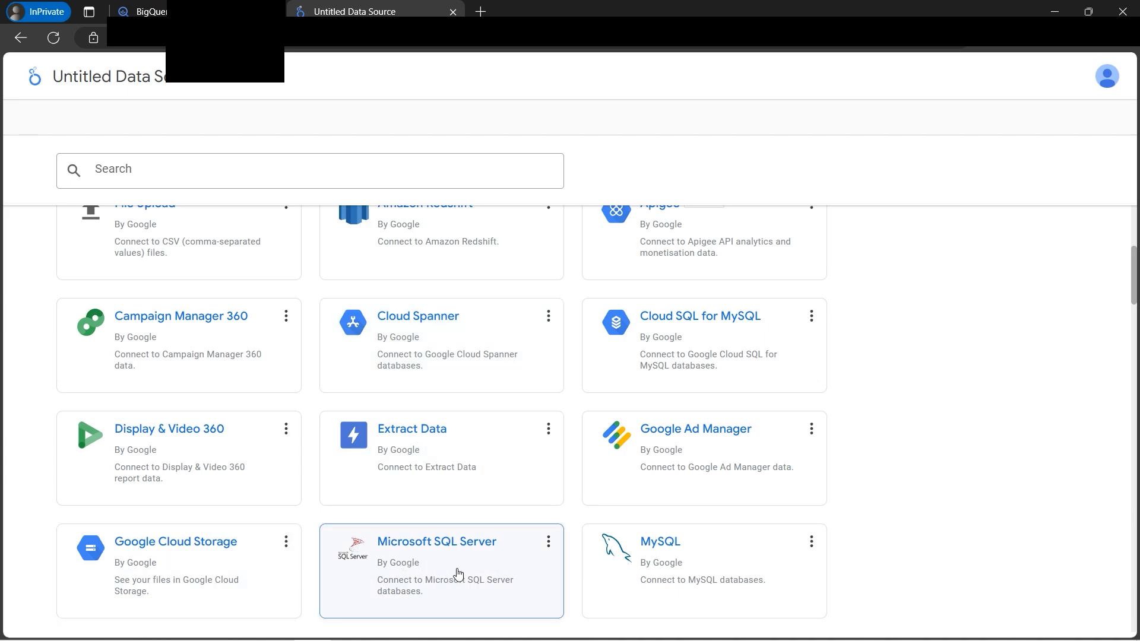
scroll(548, 559, up, 5)
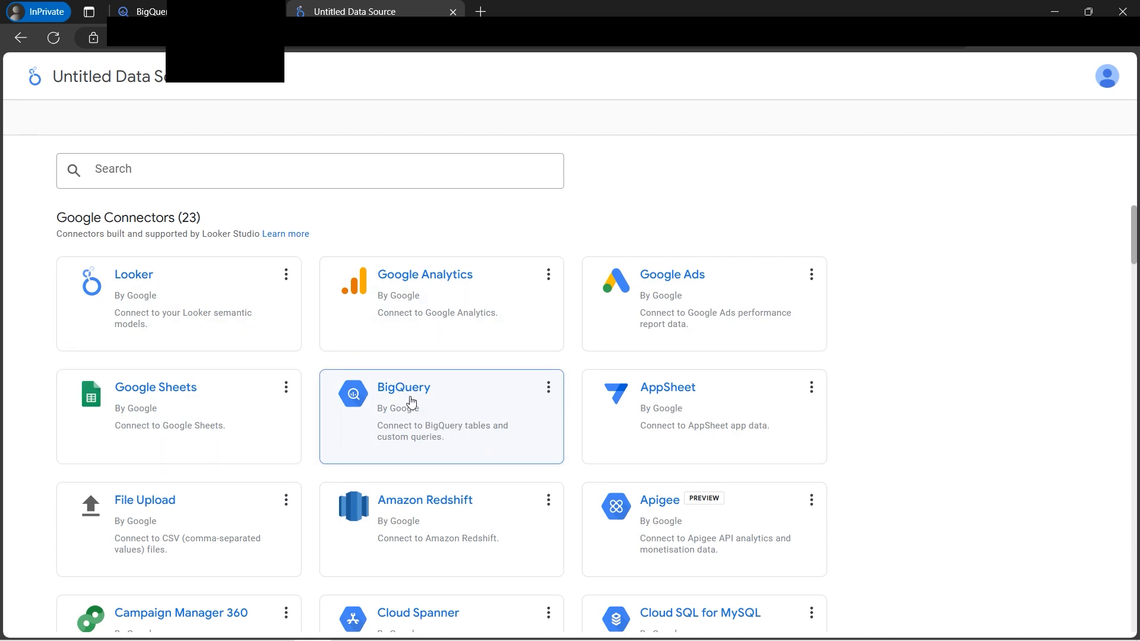
click(156, 11)
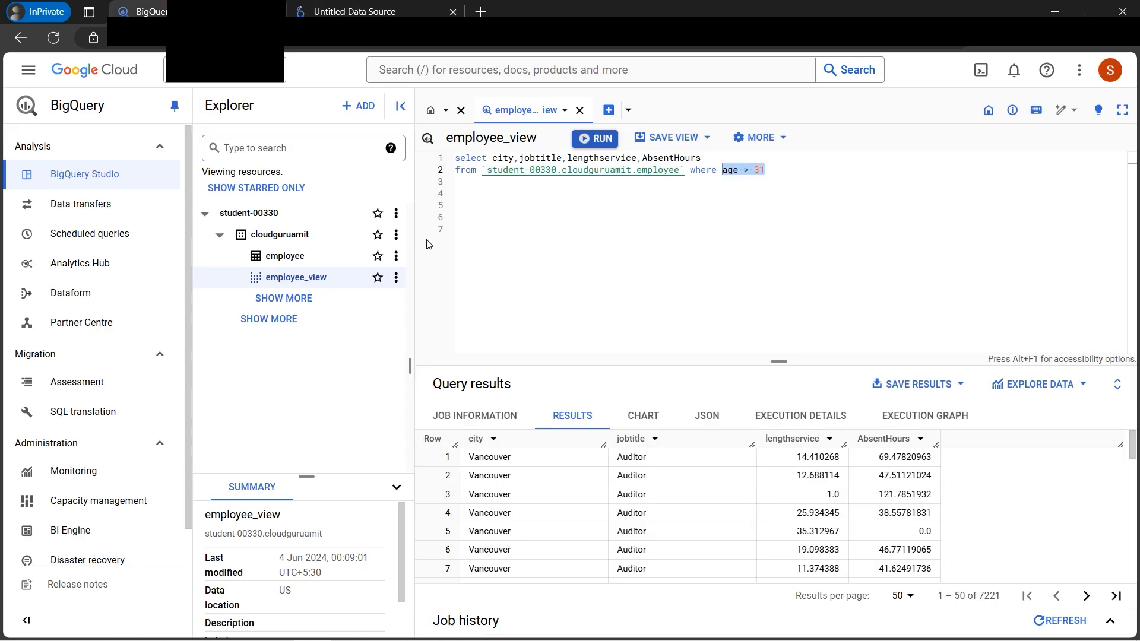
key(ctrl+Tab)
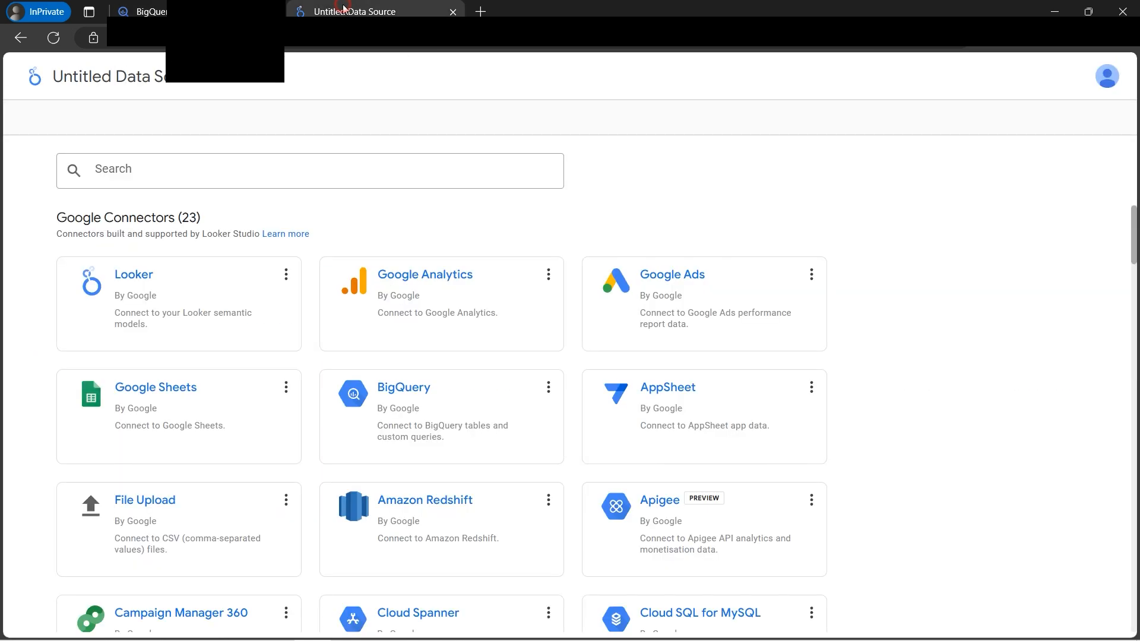
- Authorise the BigQuery connector and connect to the employee table in the cloudguruamit data set of project student-00330
click(442, 411)
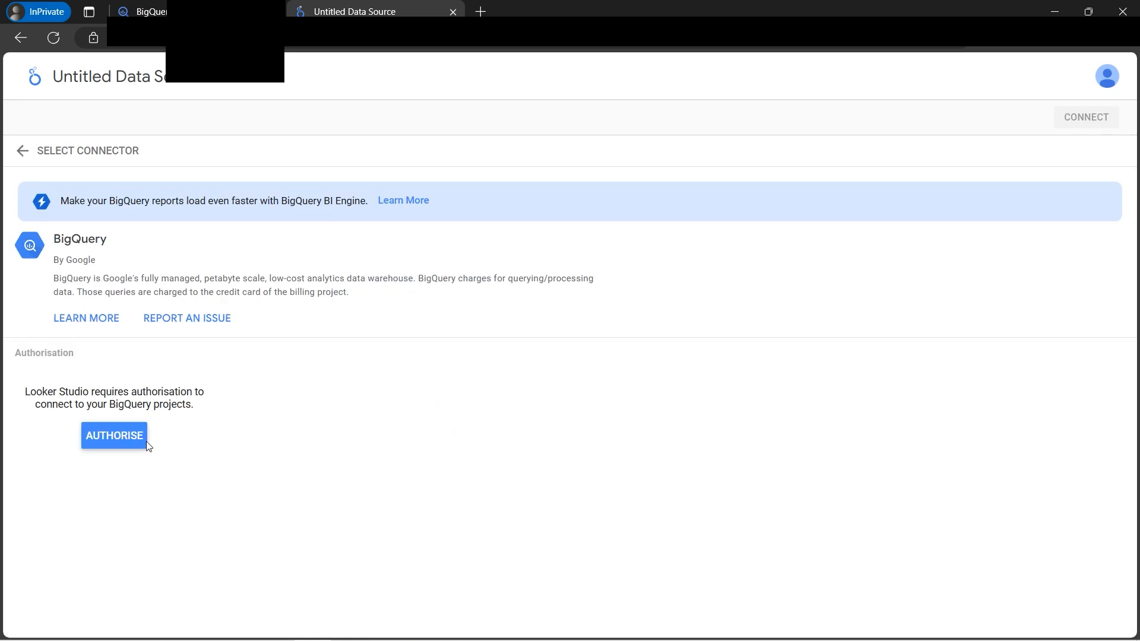
click(120, 442)
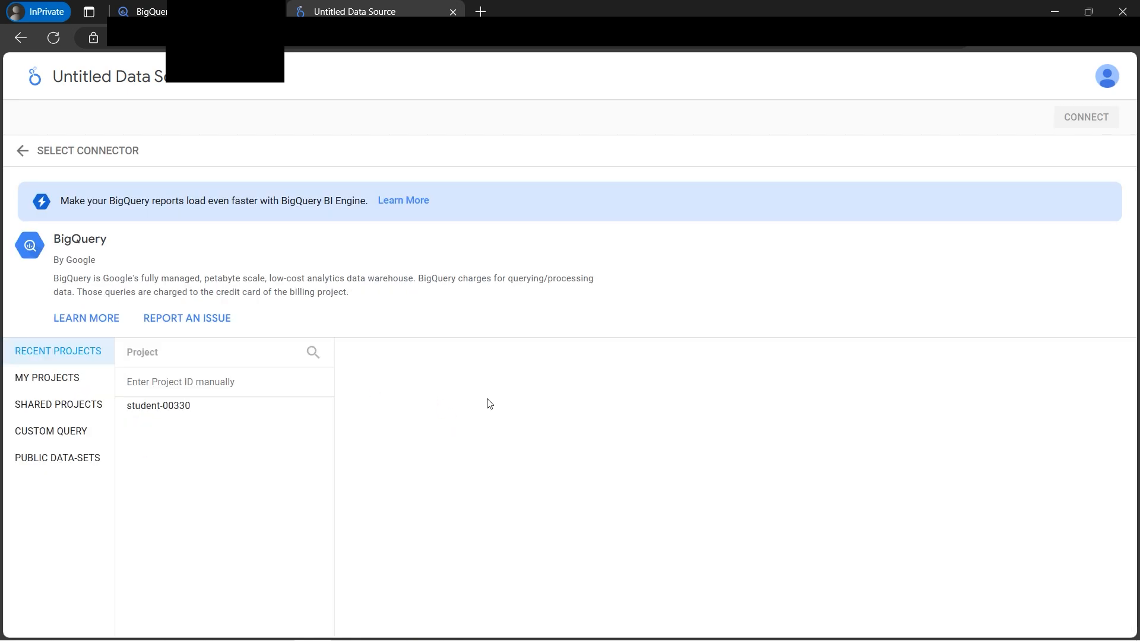
click(174, 408)
click(379, 376)
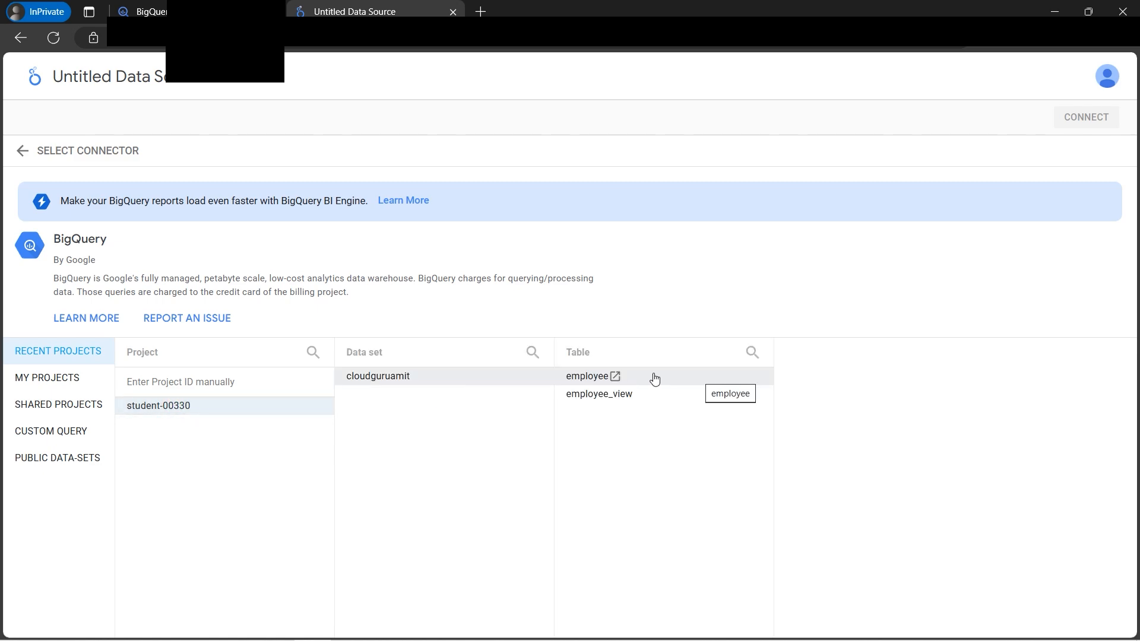
click(598, 380)
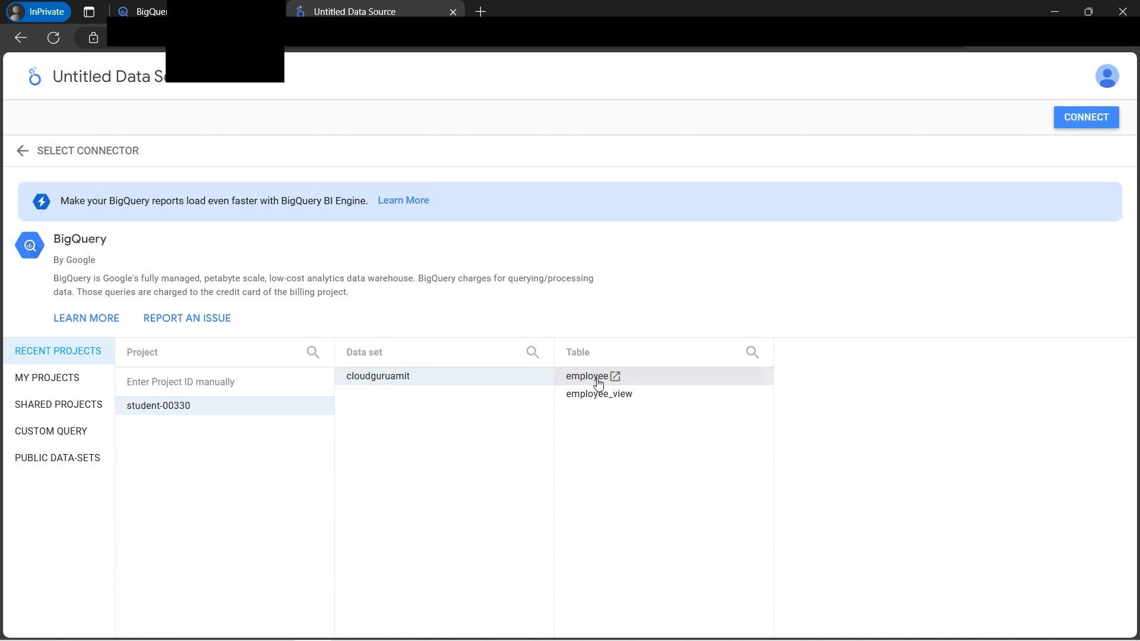
click(1085, 118)
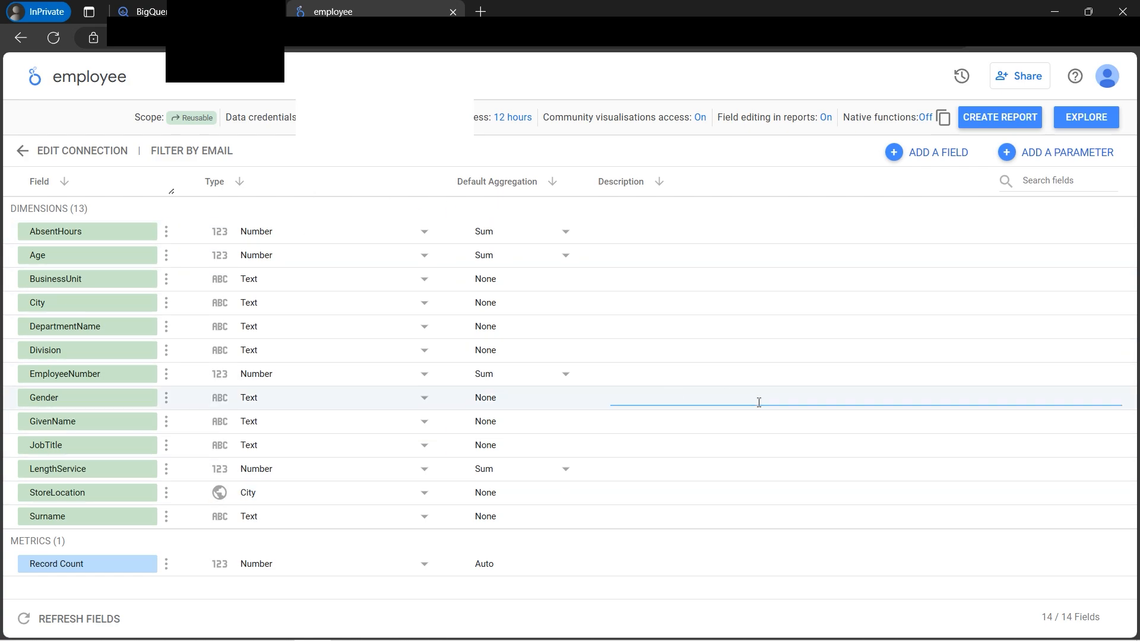
- Create a report from the employee data source and delete the default table from its page
click(997, 118)
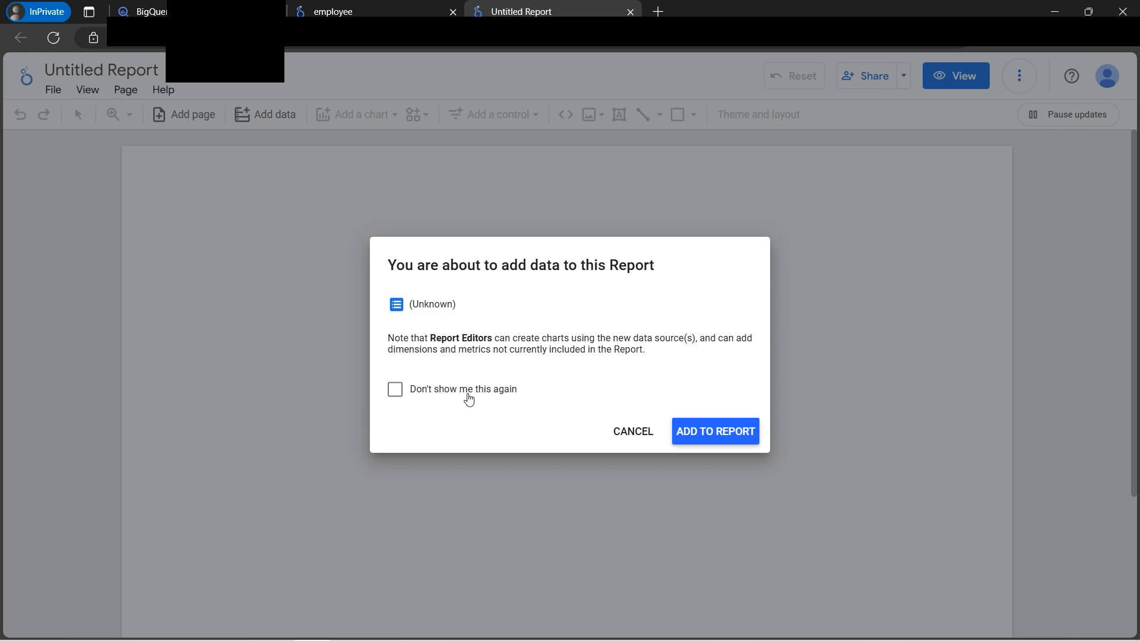
click(719, 433)
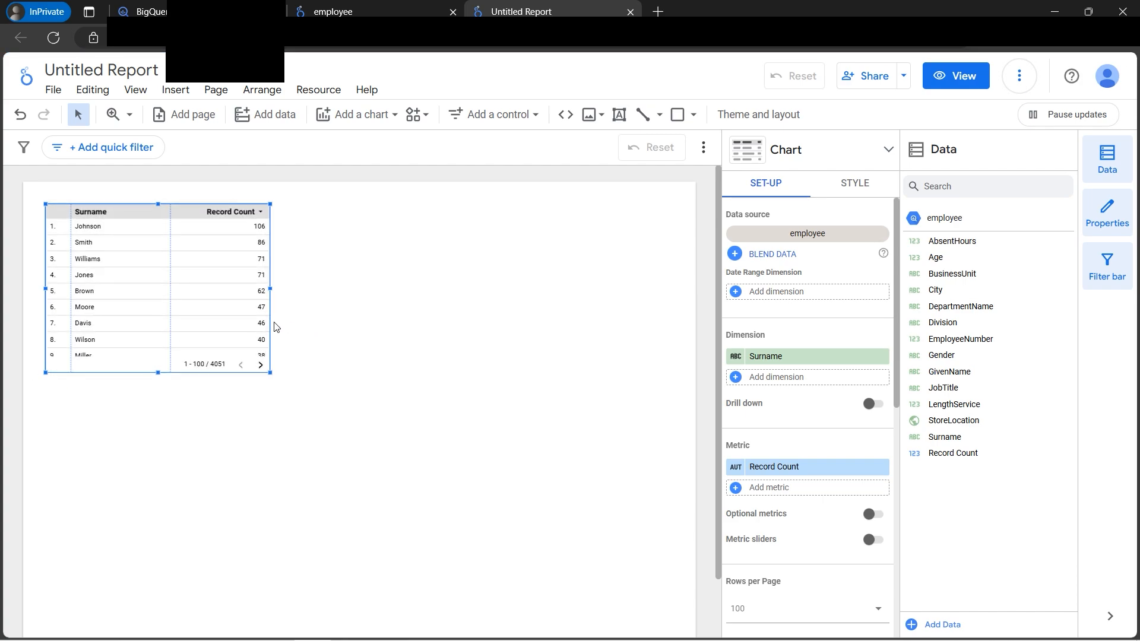
click(768, 114)
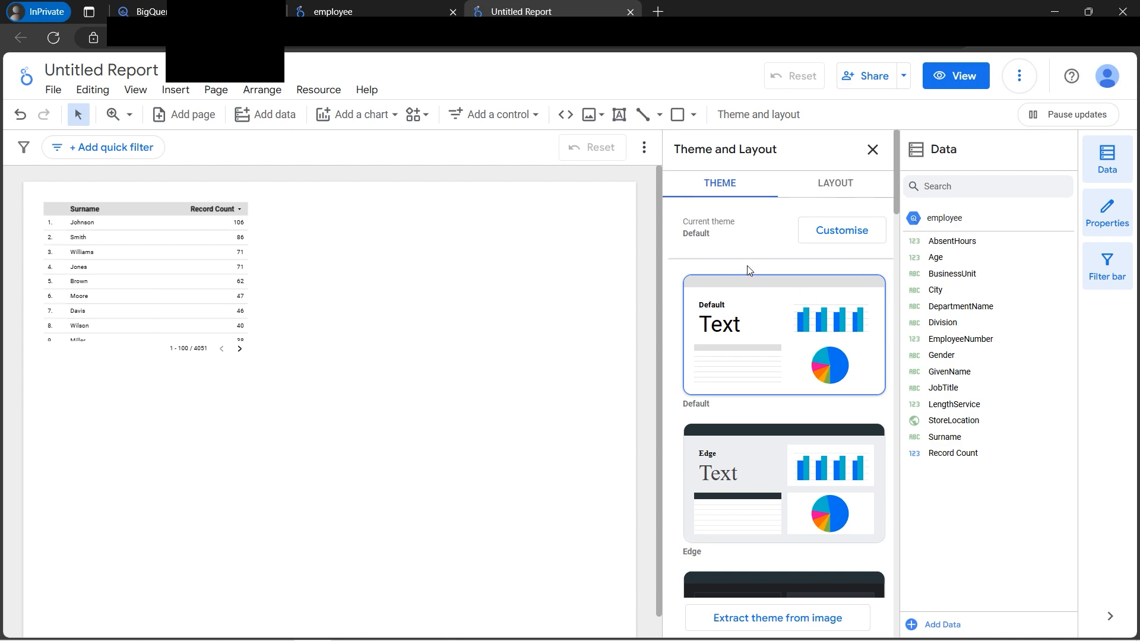
click(201, 288)
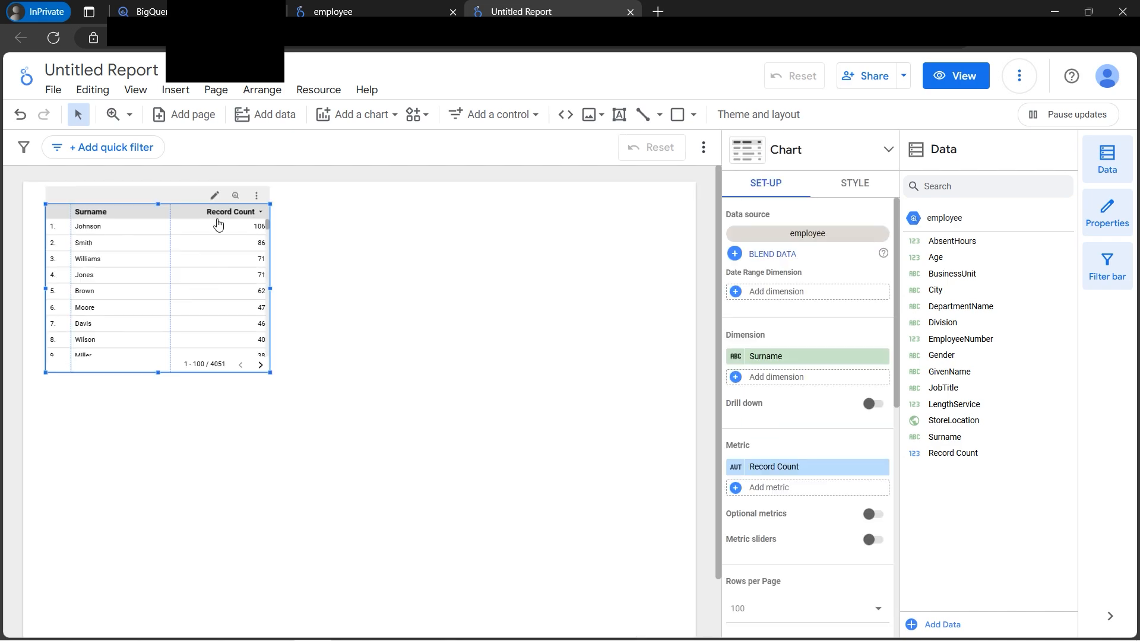
key(Delete)
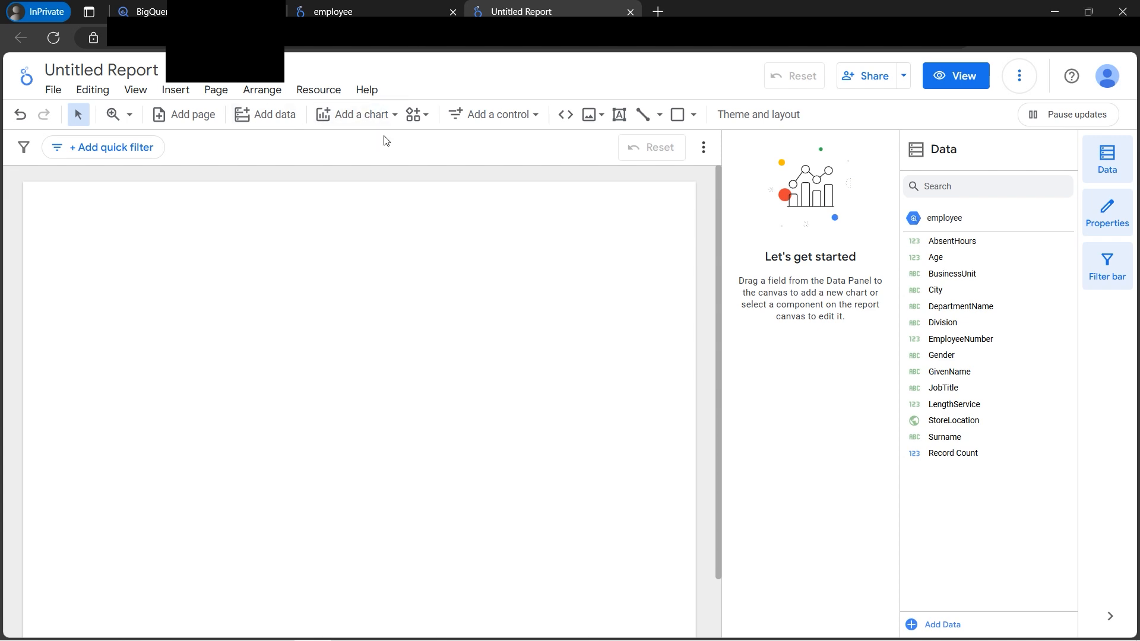
- Insert a text box reading "Service Length City Wise" in the upper-left corner of the report page
click(174, 91)
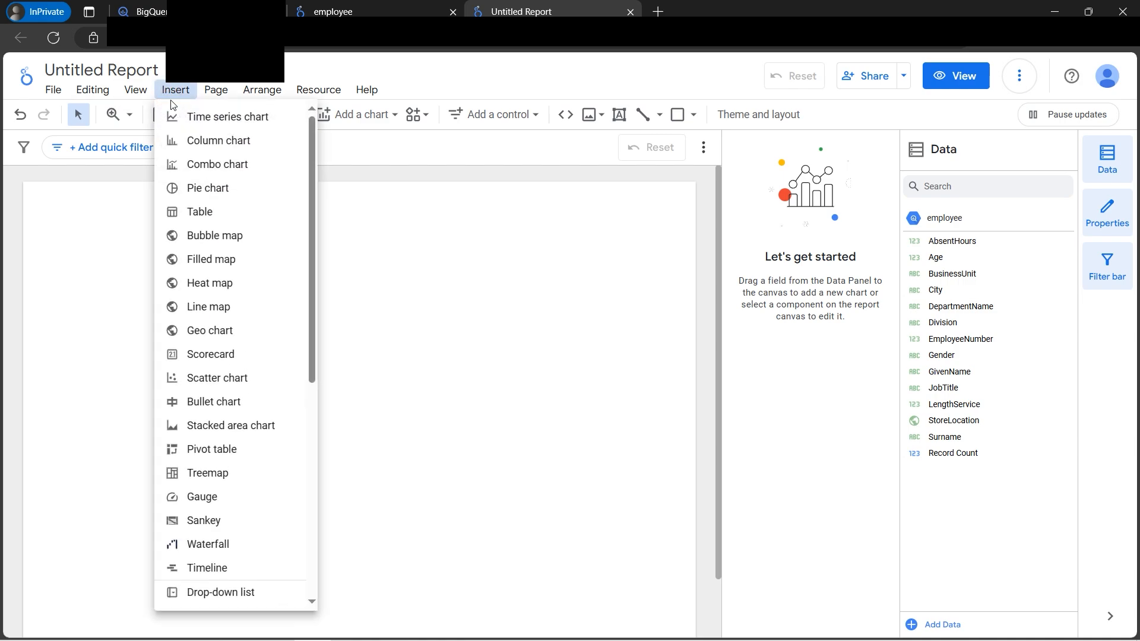
scroll(209, 204, down, 6)
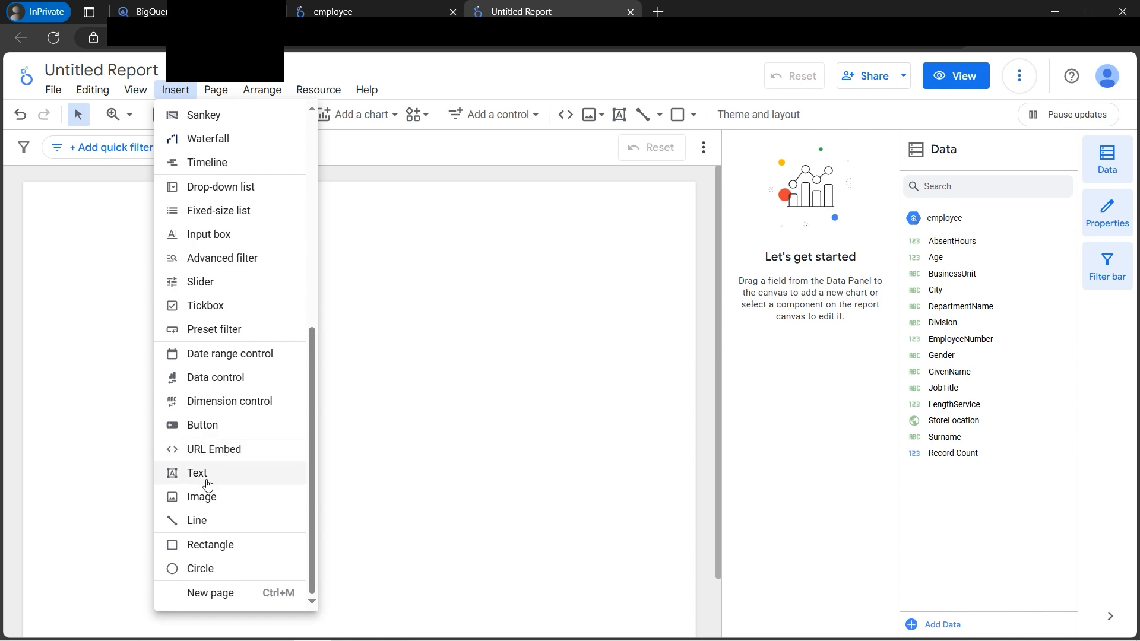
click(207, 485)
drag(30, 186, 226, 227)
text(Service Length City Wise)
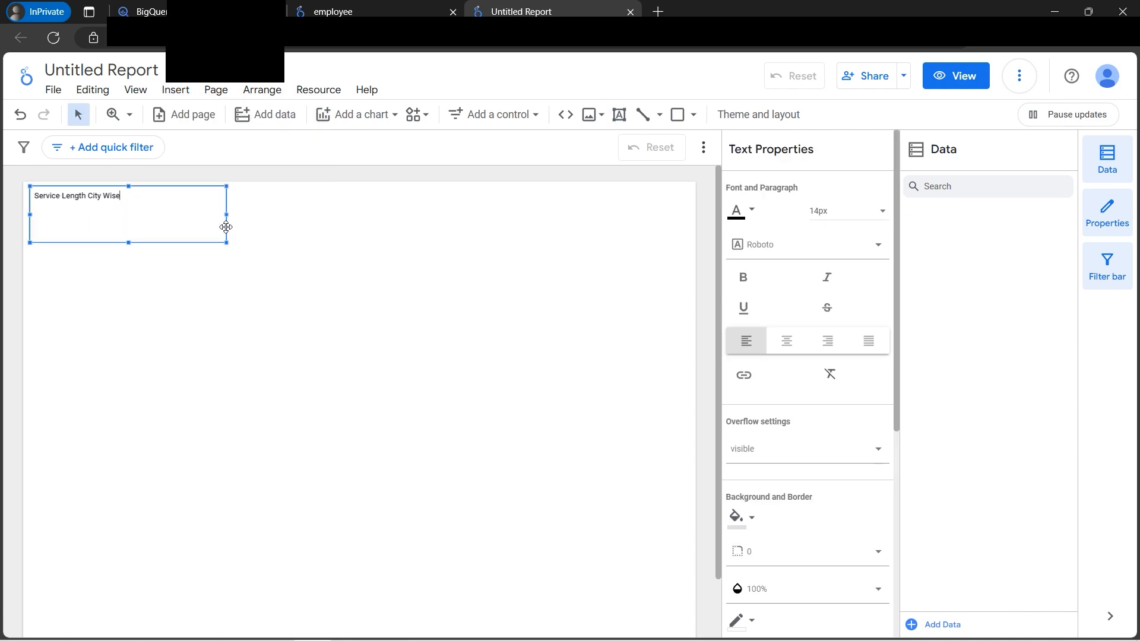
- Set the font size of the whole "Service Length City Wise" heading to 18px
key(ctrl+a)
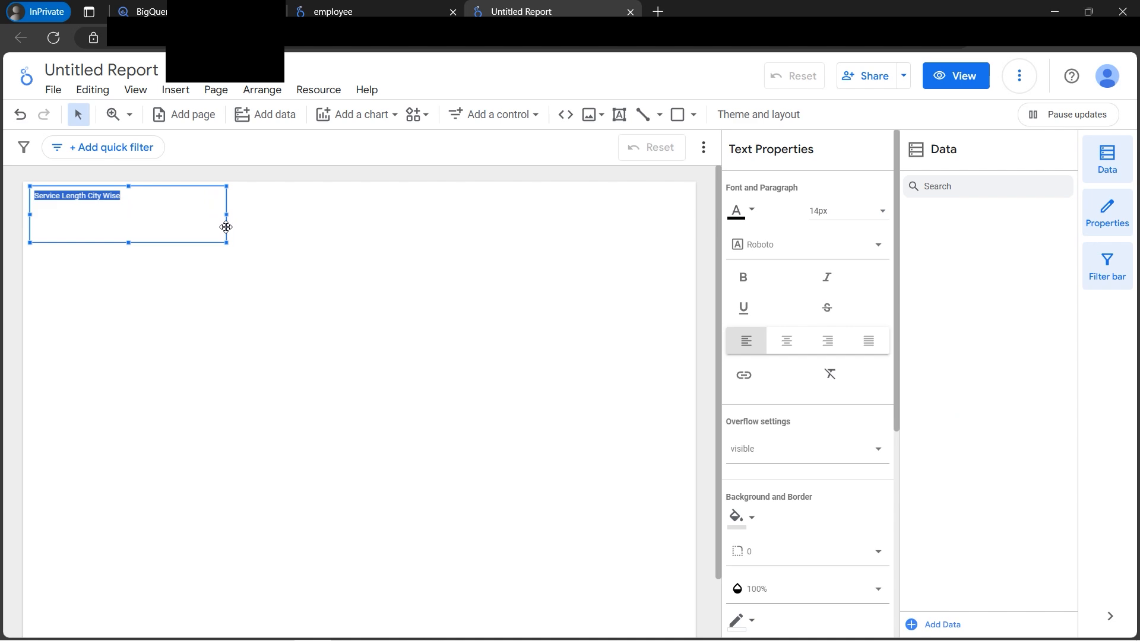
click(879, 215)
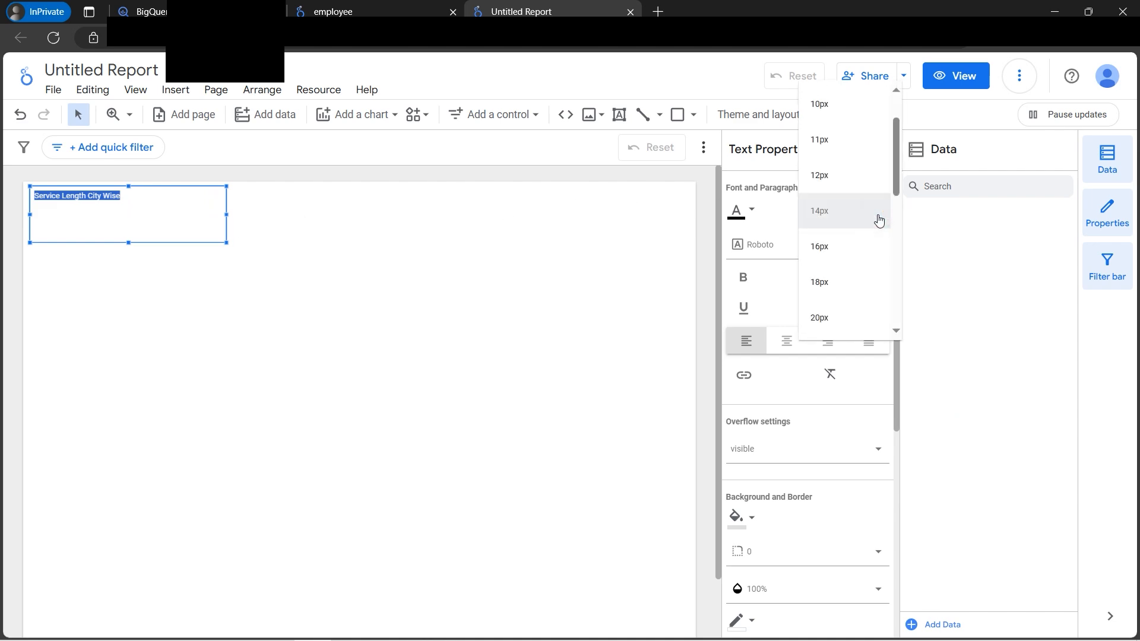
click(856, 280)
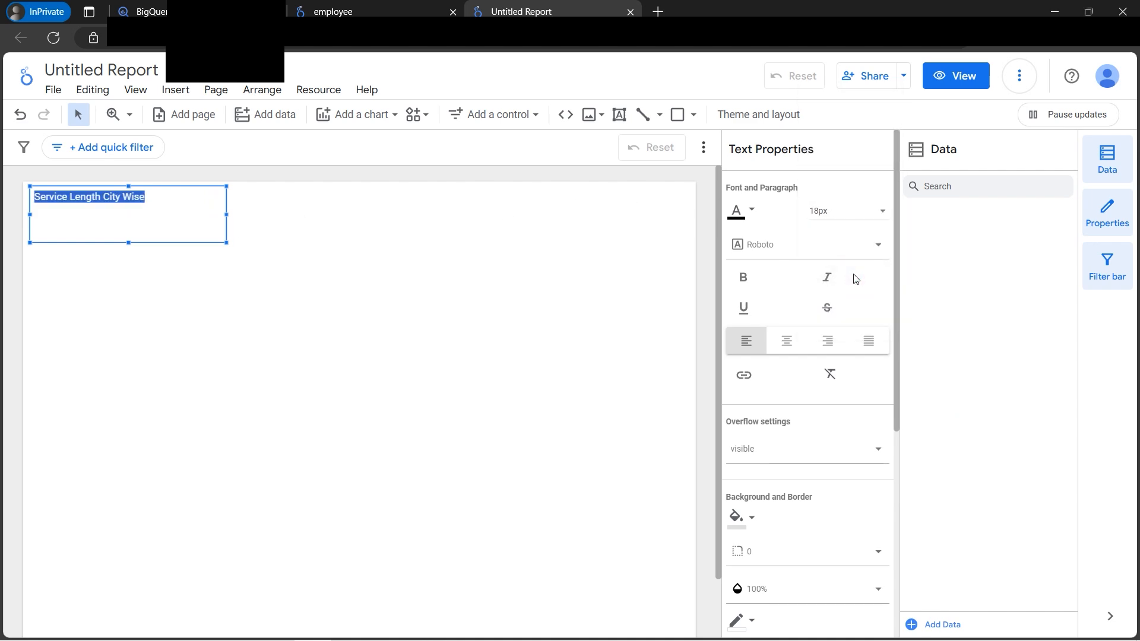
click(302, 248)
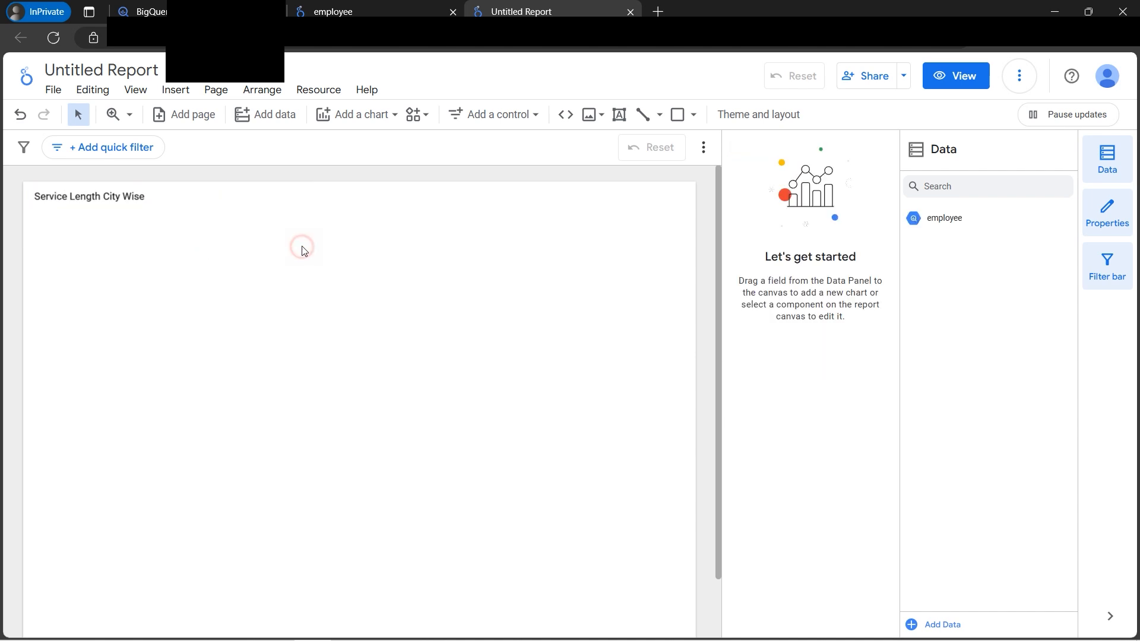
- Add a doughnut chart below the heading and enlarge it from its lower-right corner
click(396, 116)
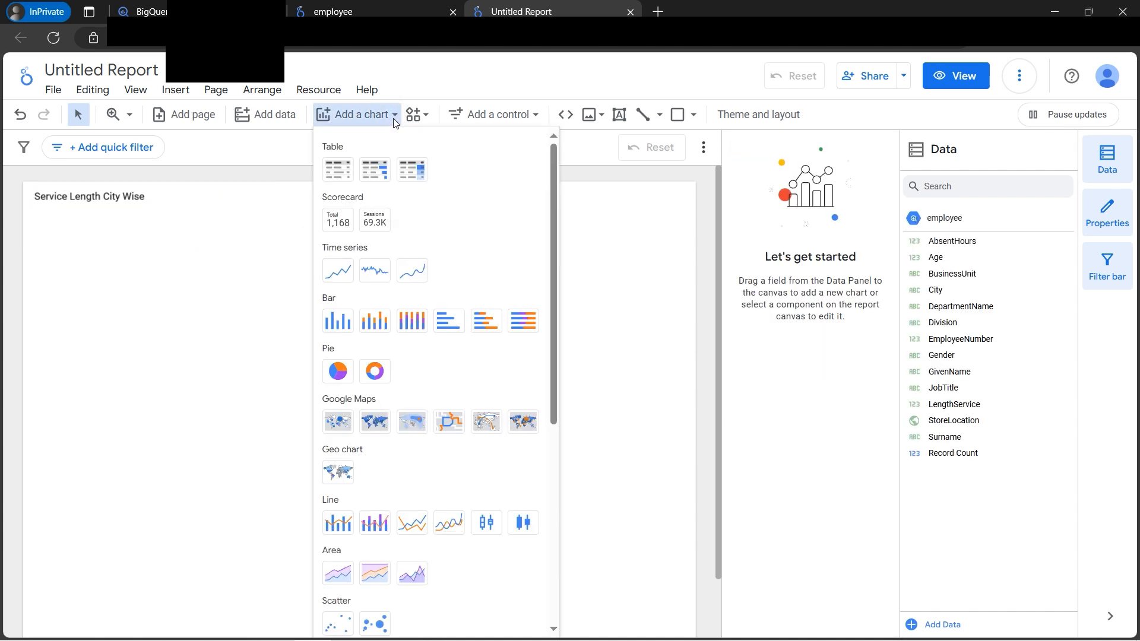
click(375, 371)
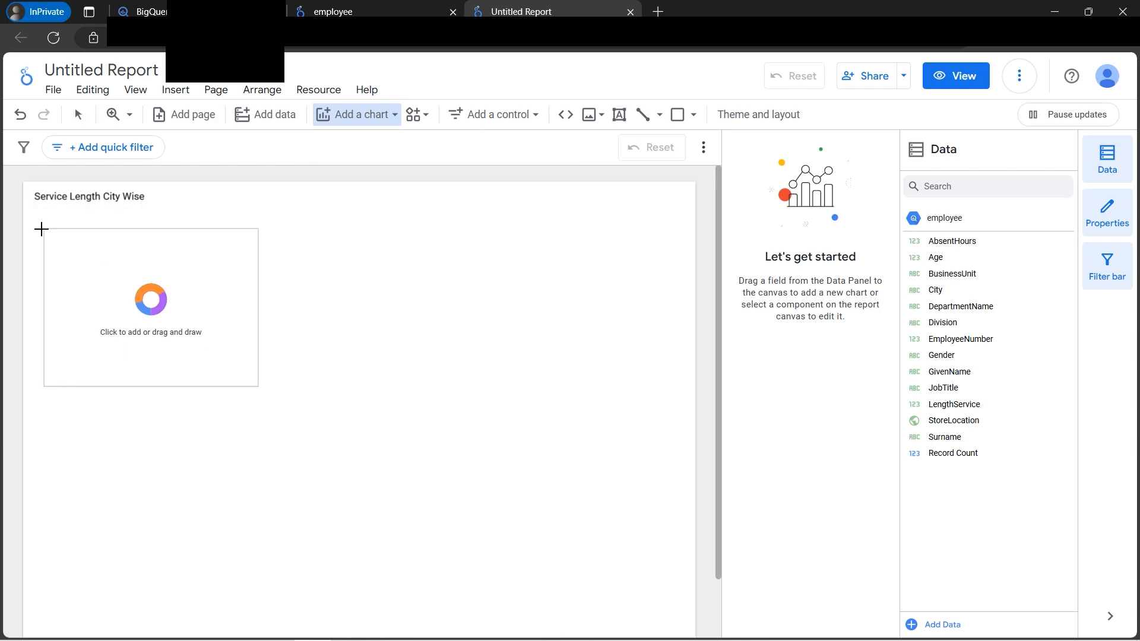
click(41, 226)
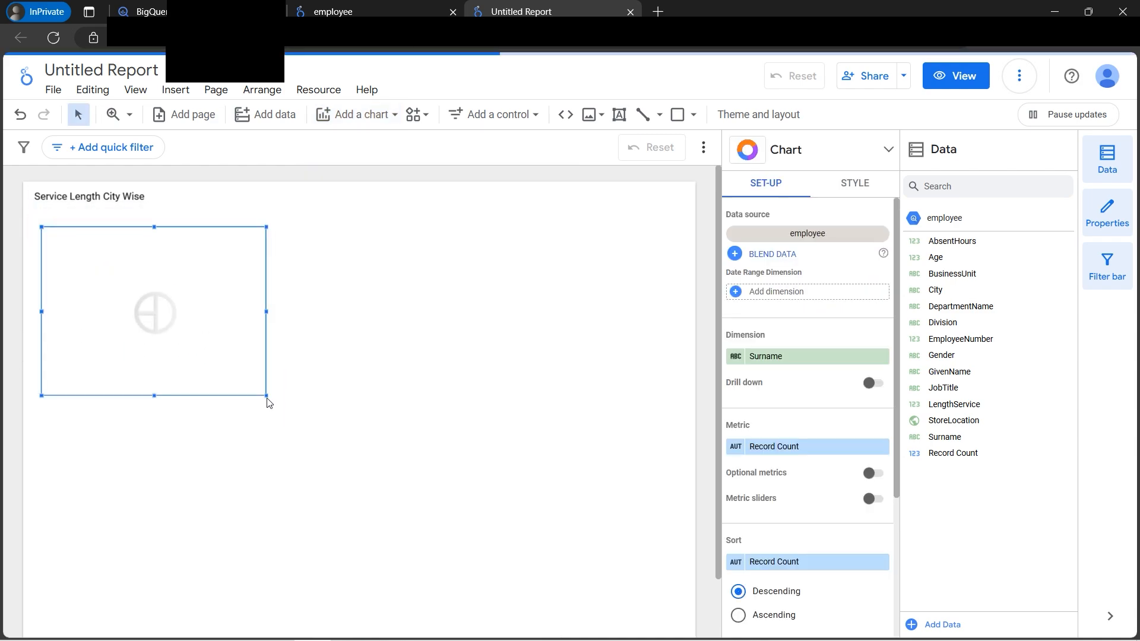
drag(266, 397, 316, 440)
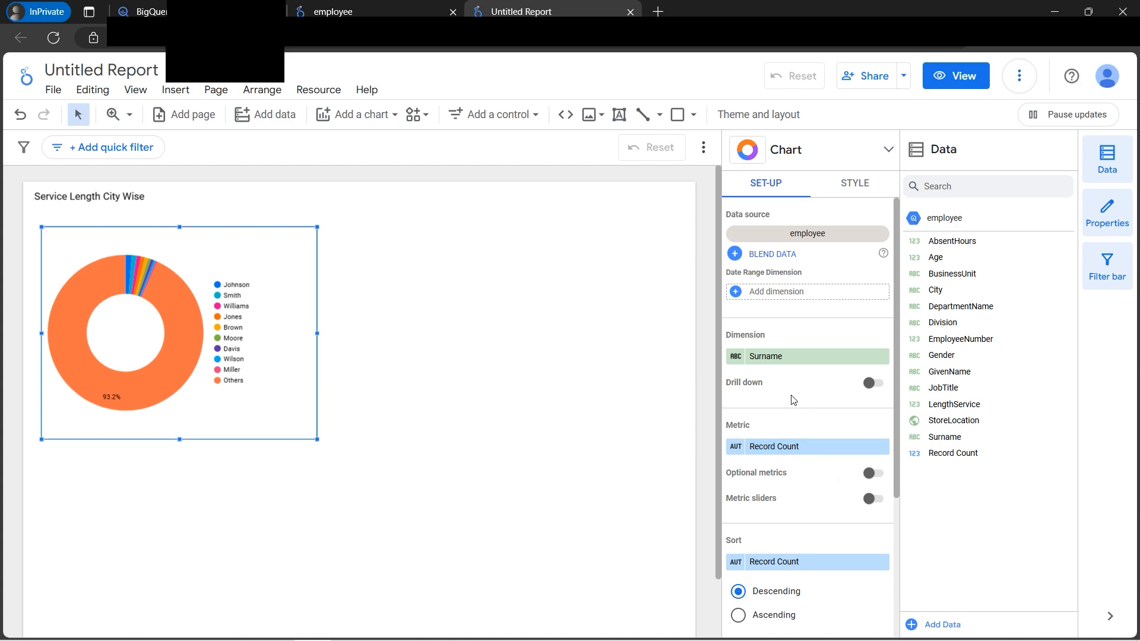
- Change the doughnut chart's dimension from Surname to City
click(784, 357)
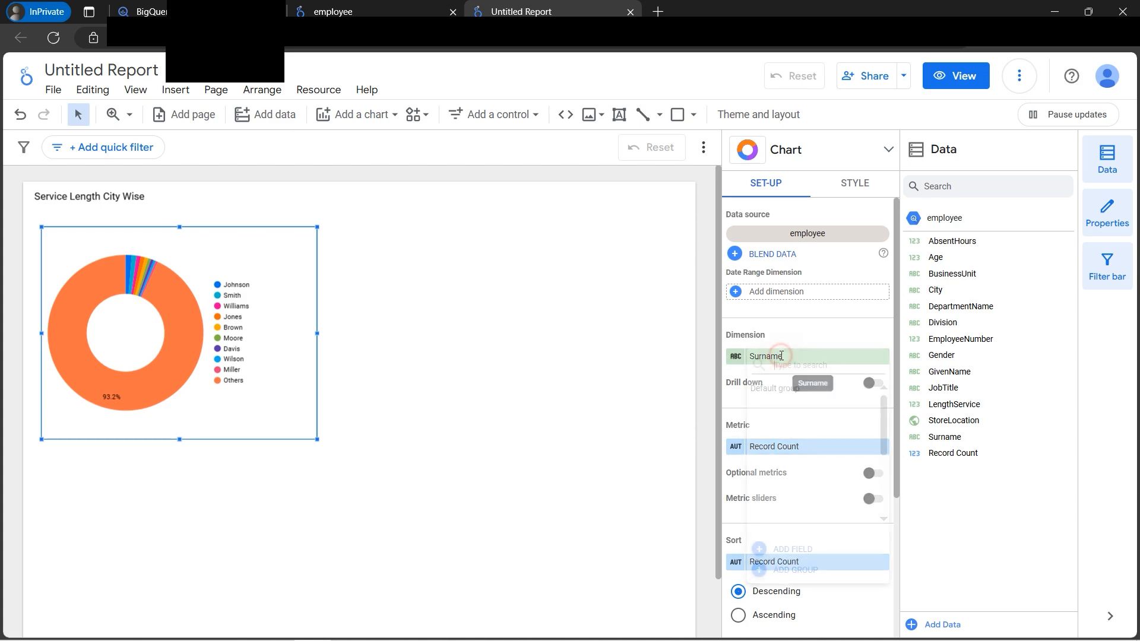
click(804, 473)
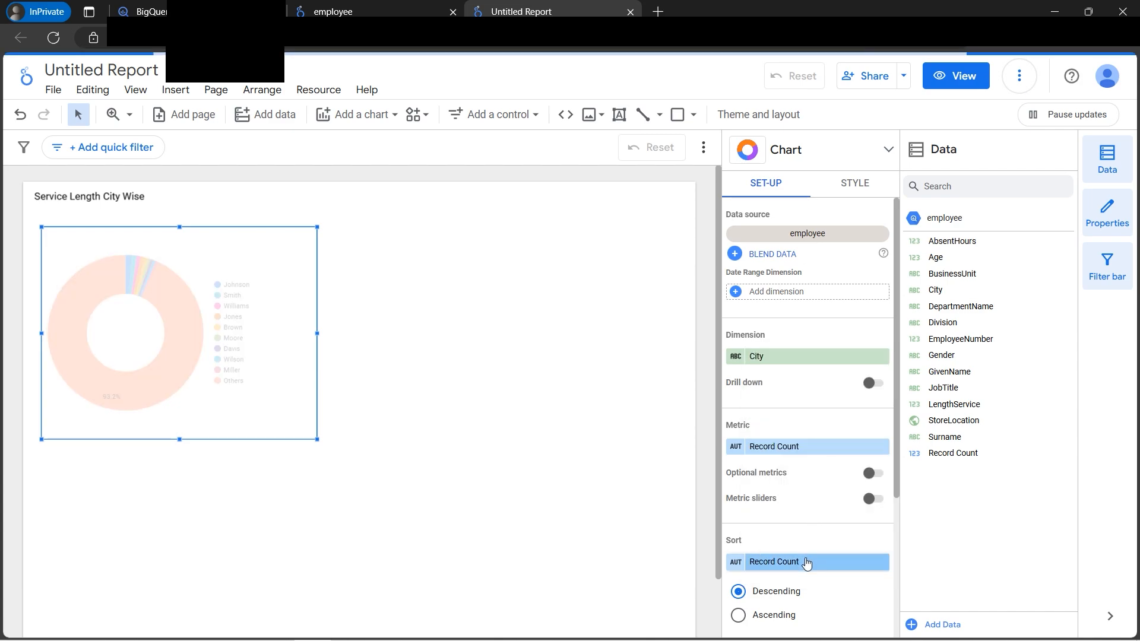
scroll(846, 505, down, 1)
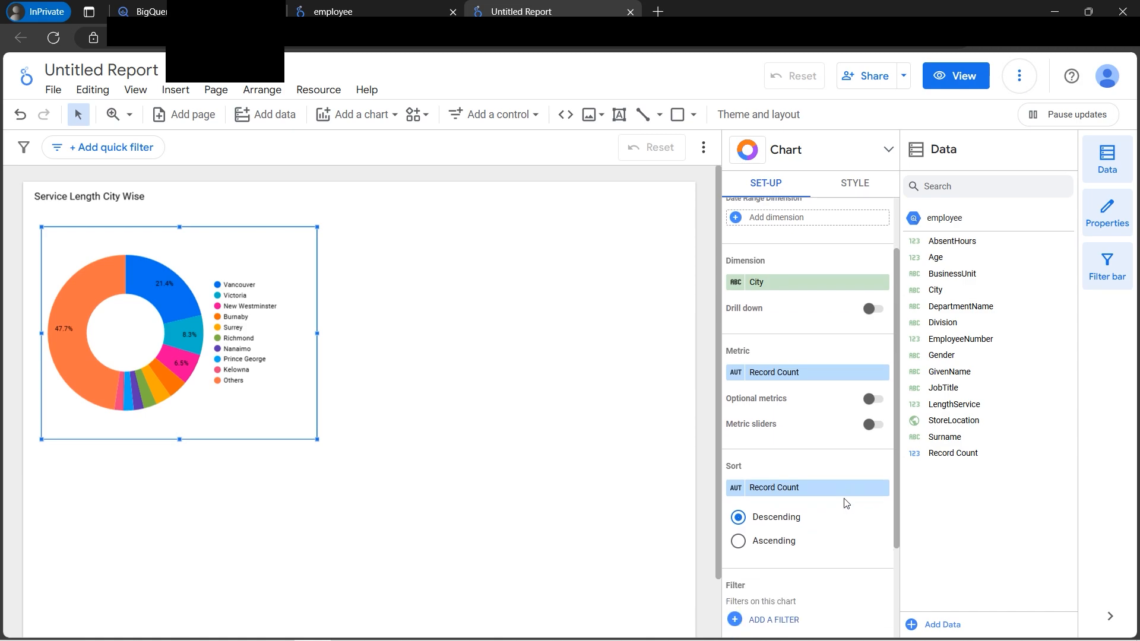
- Change the doughnut chart's metric from Record Count to LengthService
click(794, 373)
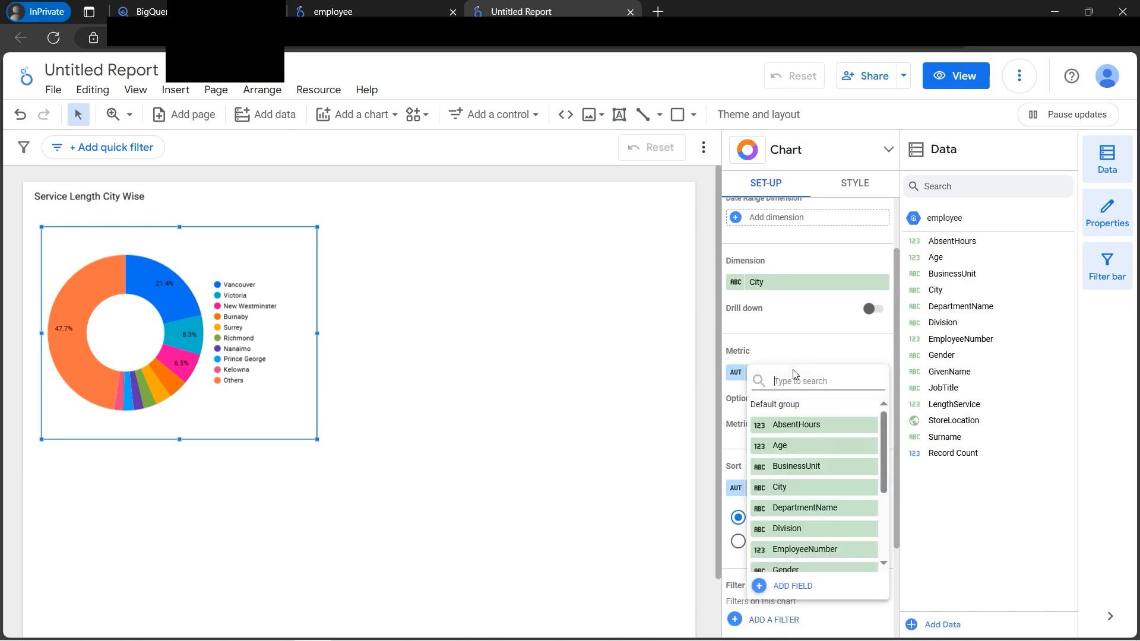
scroll(813, 505, down, 2)
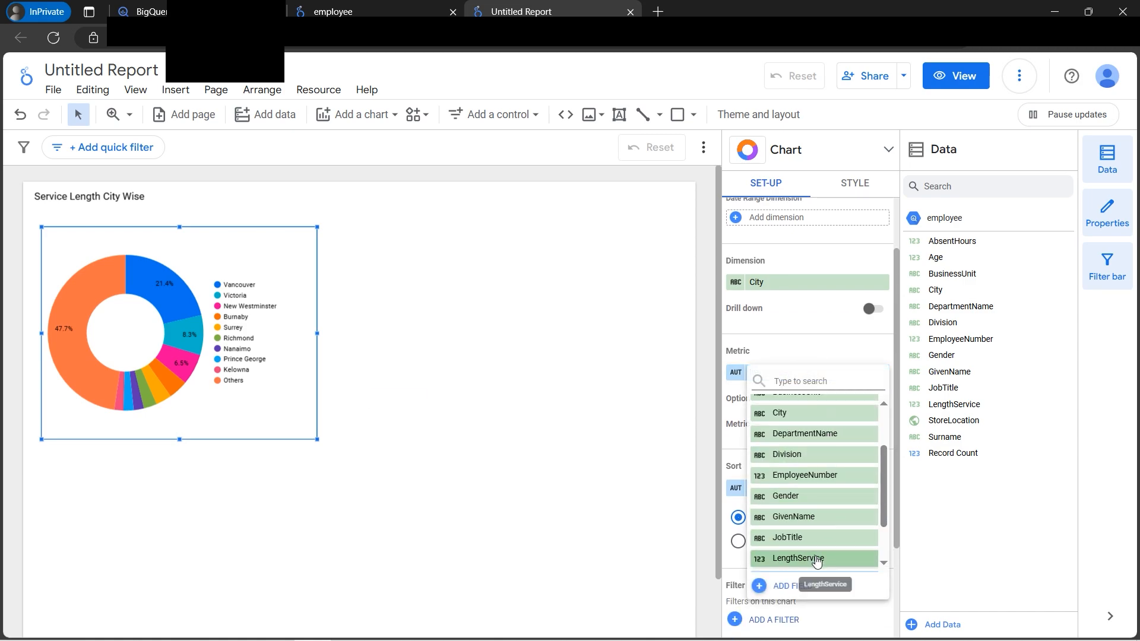
click(816, 558)
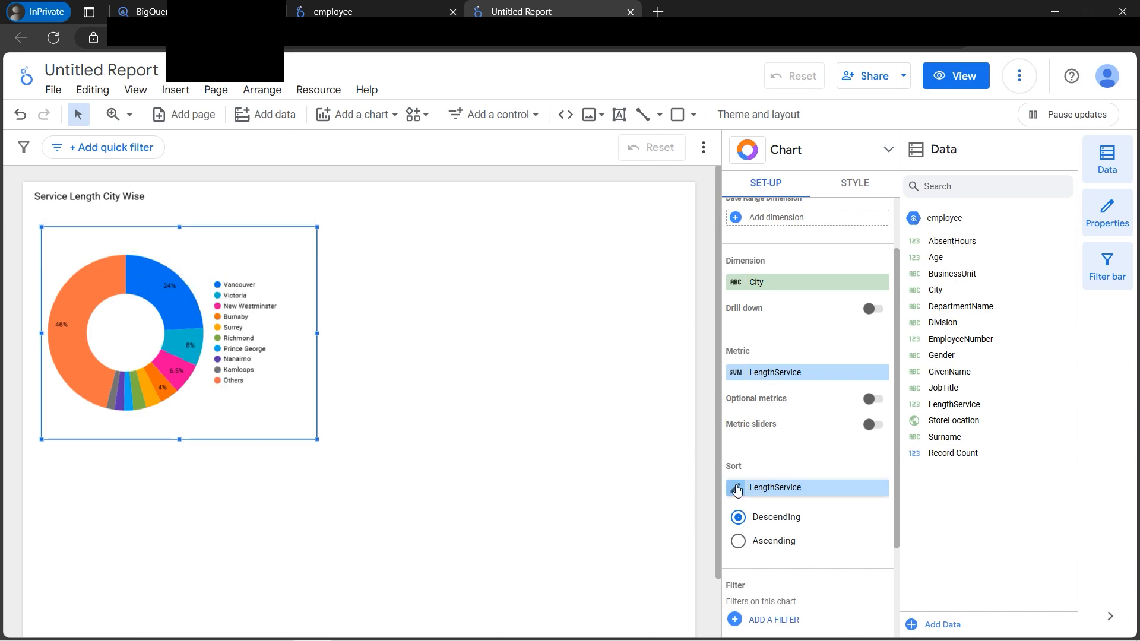
- Set the aggregation of LengthService to Average for both the sort field and the metric of the doughnut chart
click(735, 489)
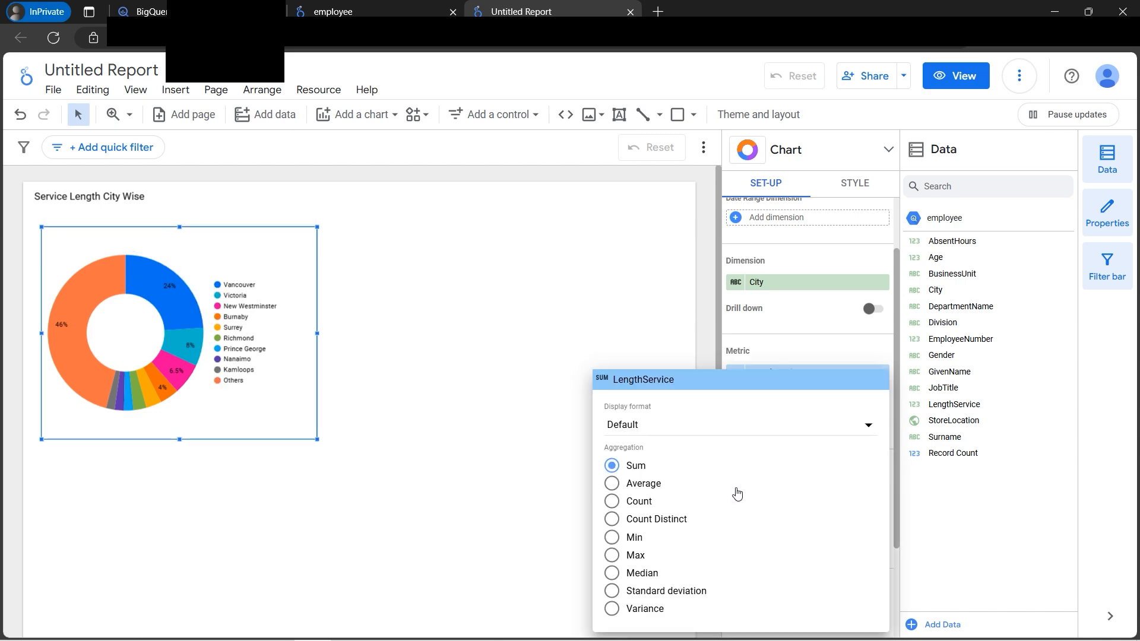
click(622, 486)
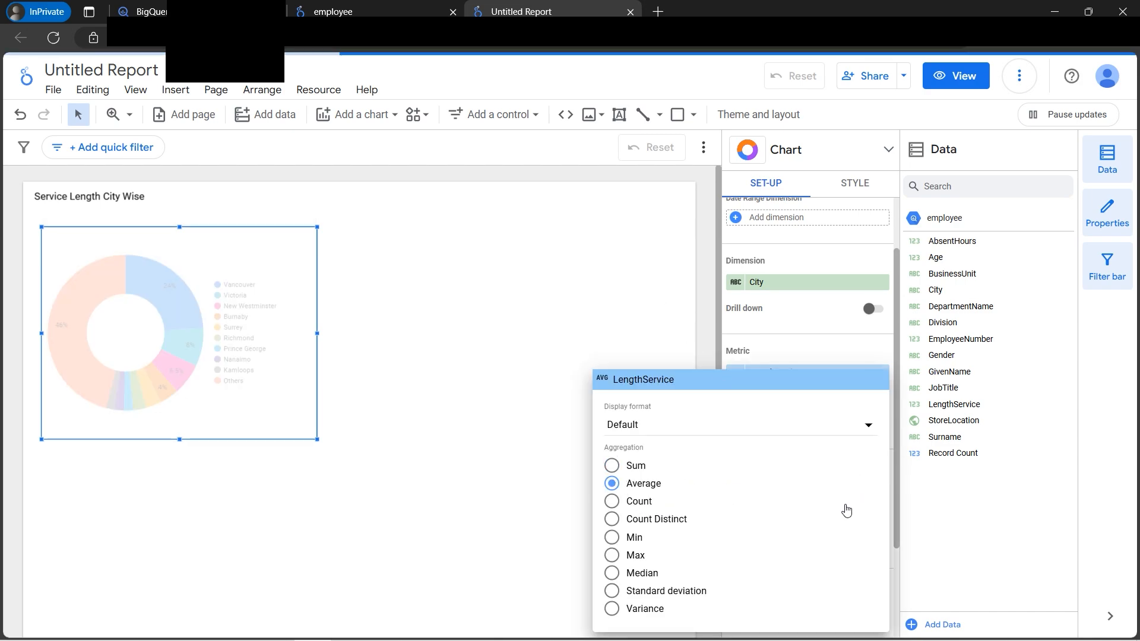
click(456, 388)
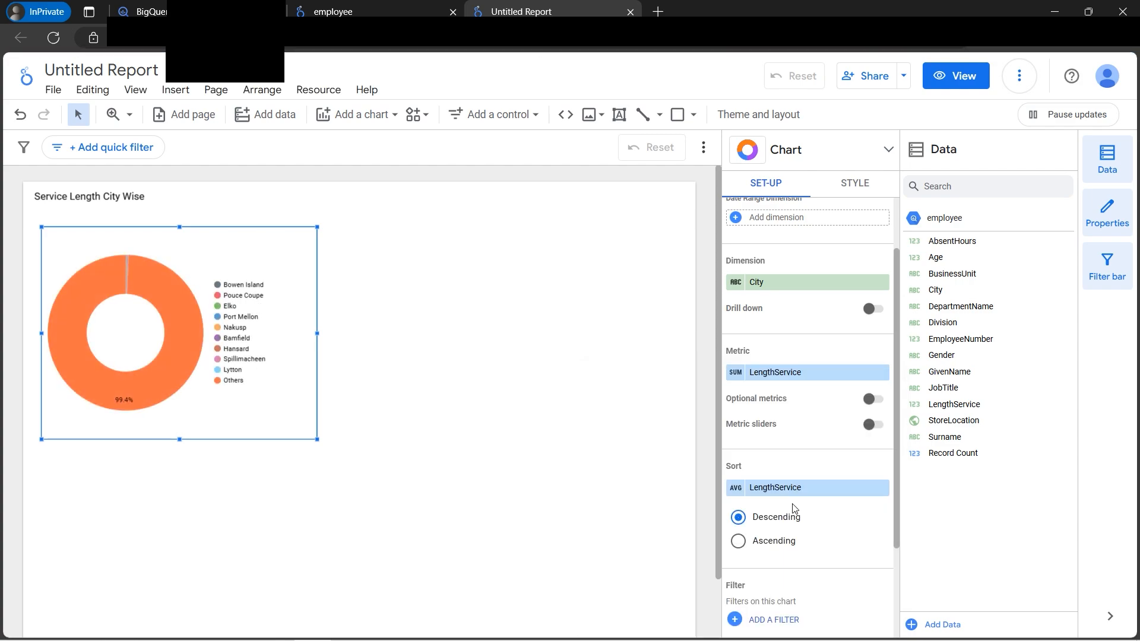
scroll(833, 405, up, 2)
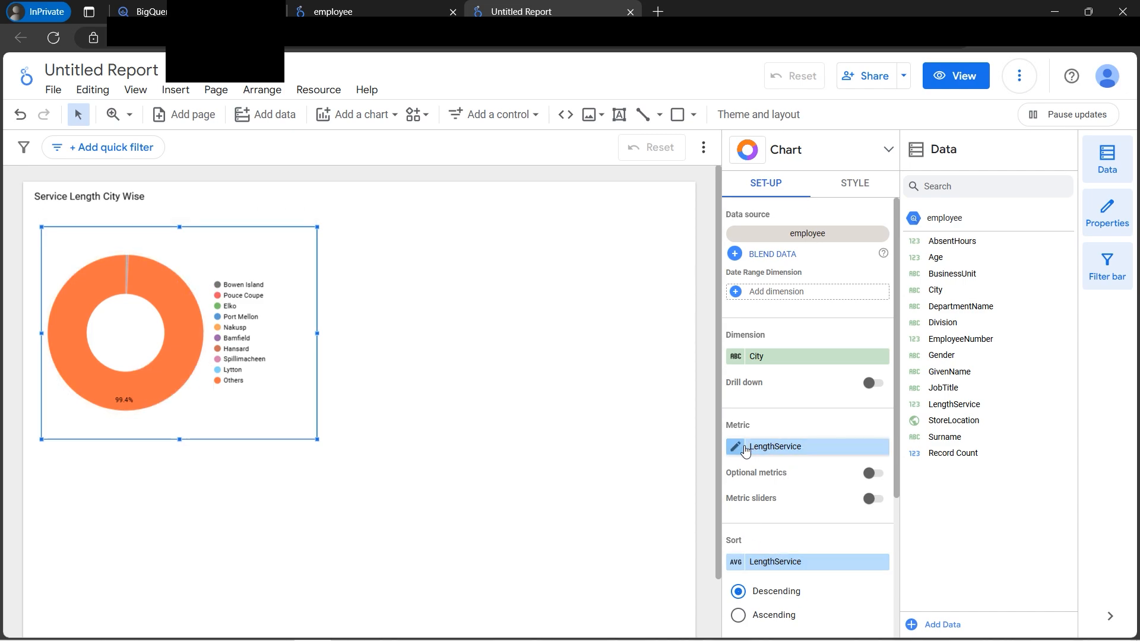
click(735, 450)
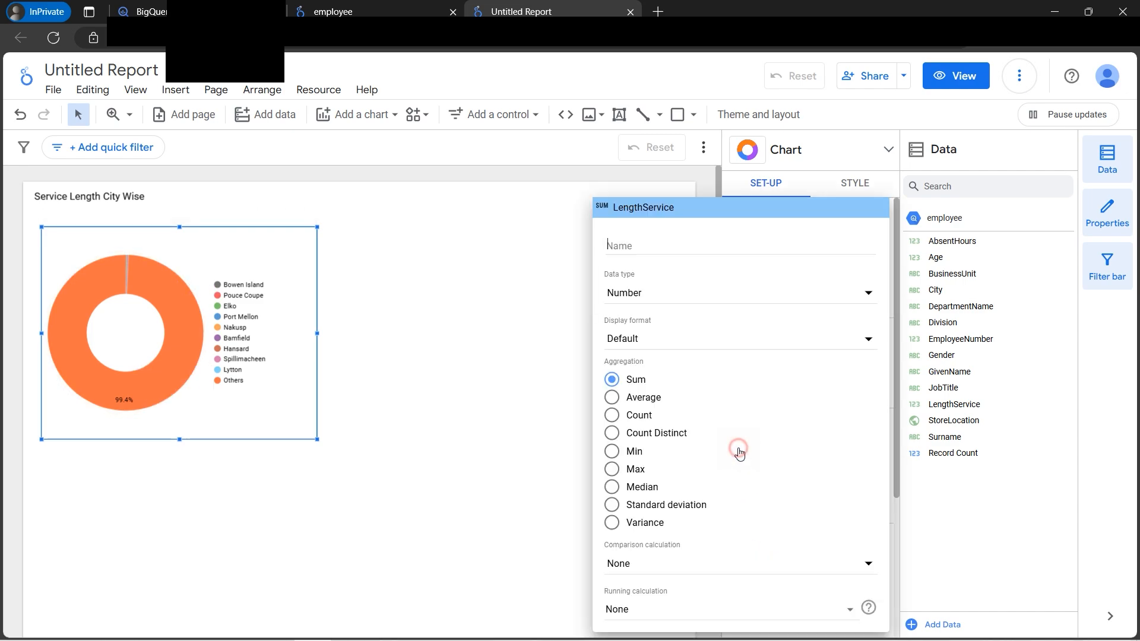
click(624, 398)
click(534, 473)
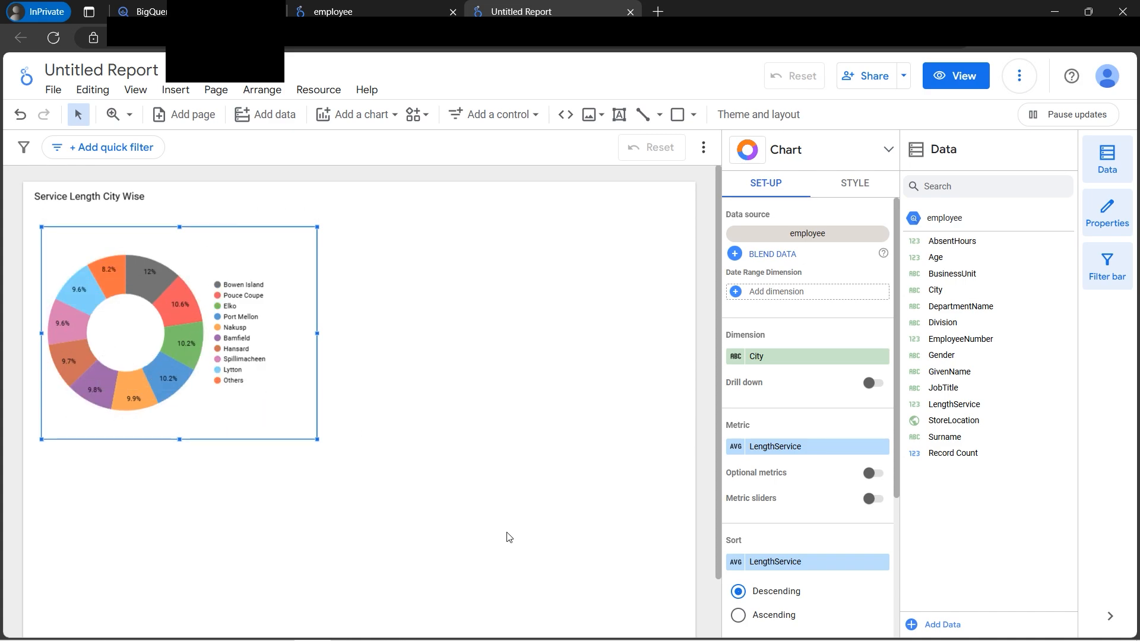
click(462, 278)
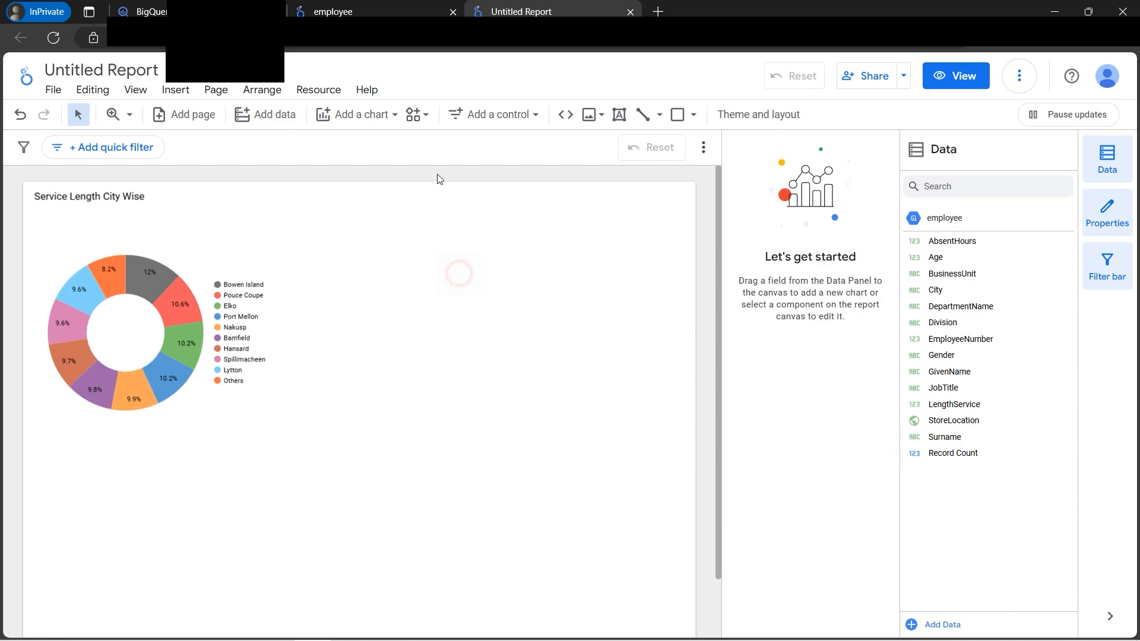
- Add a gauge chart with range limits below the doughnut chart and enlarge it from its lower-right corner
click(398, 122)
scroll(469, 437, down, 3)
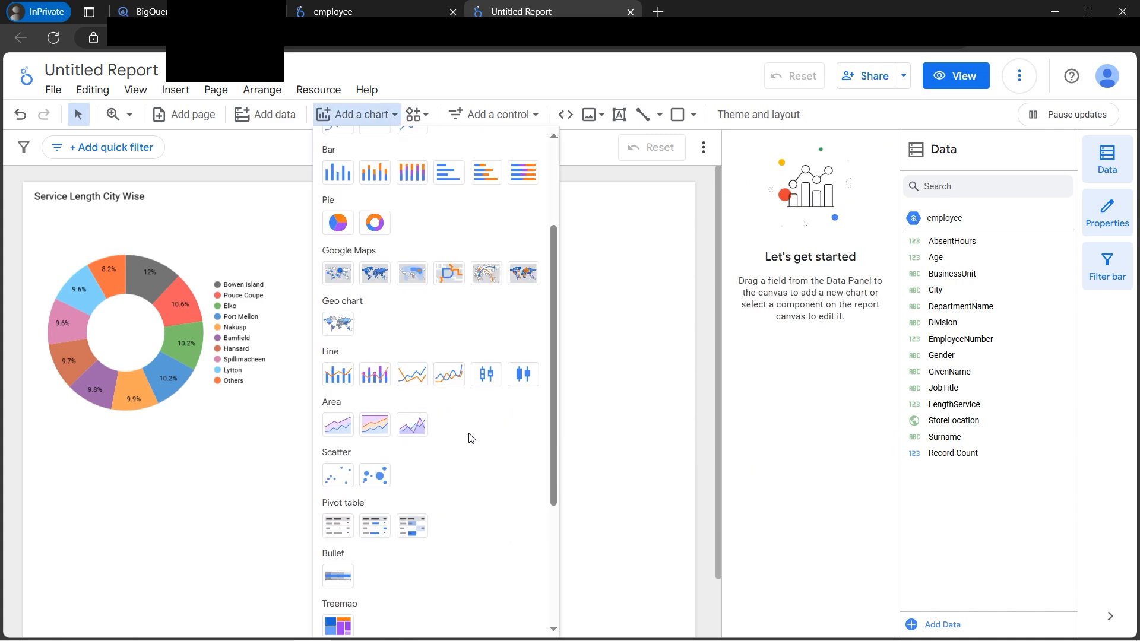
scroll(471, 438, up, 3)
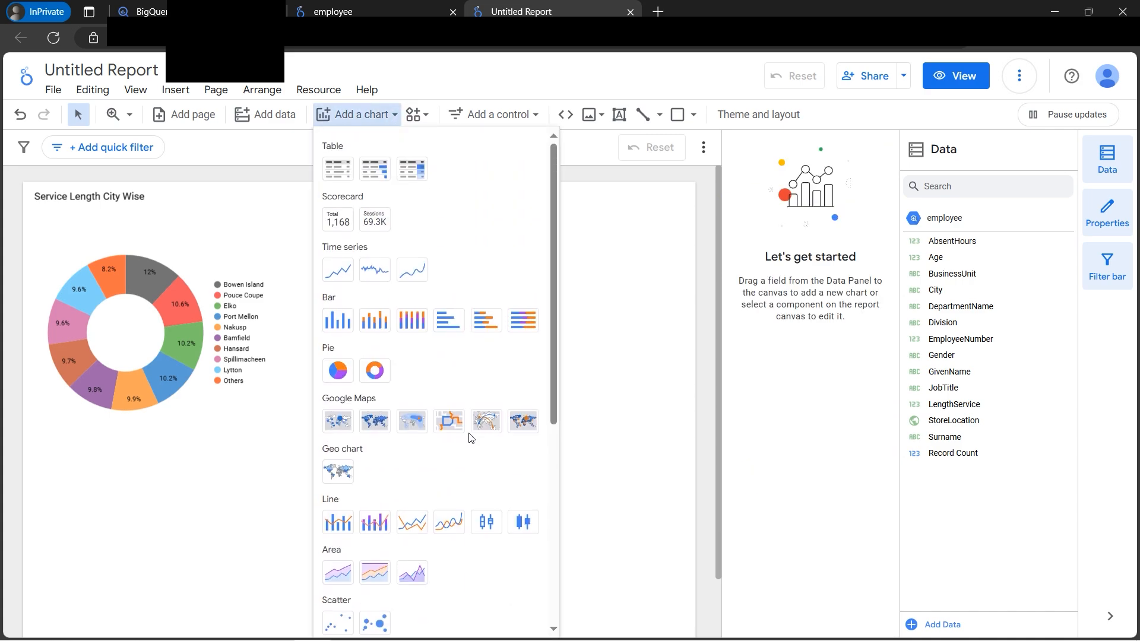
scroll(469, 438, down, 5)
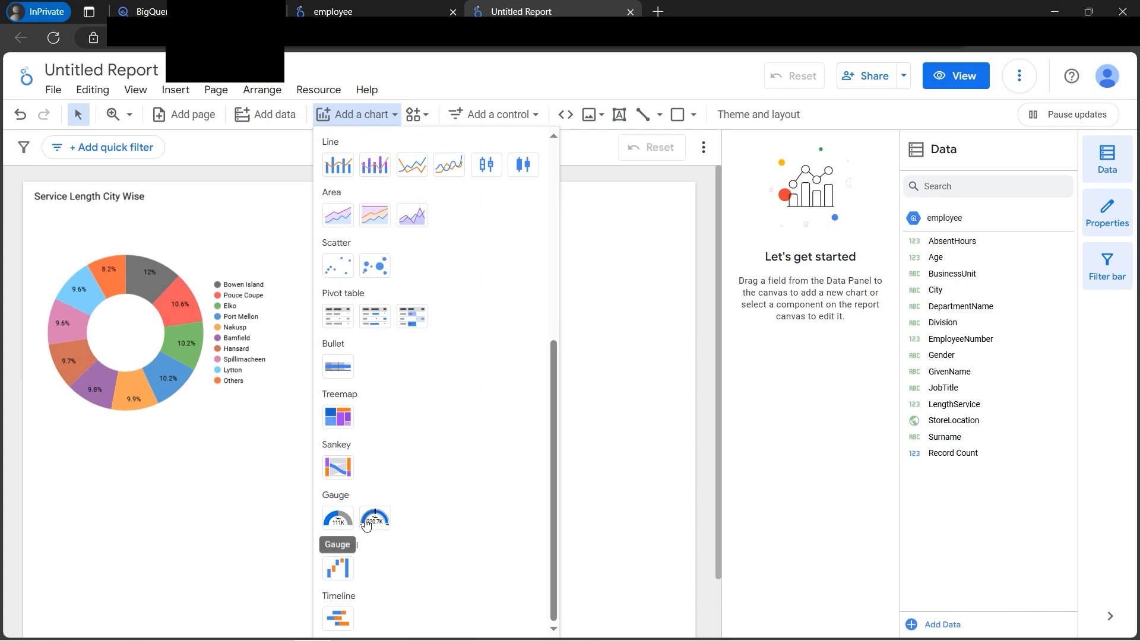
click(376, 525)
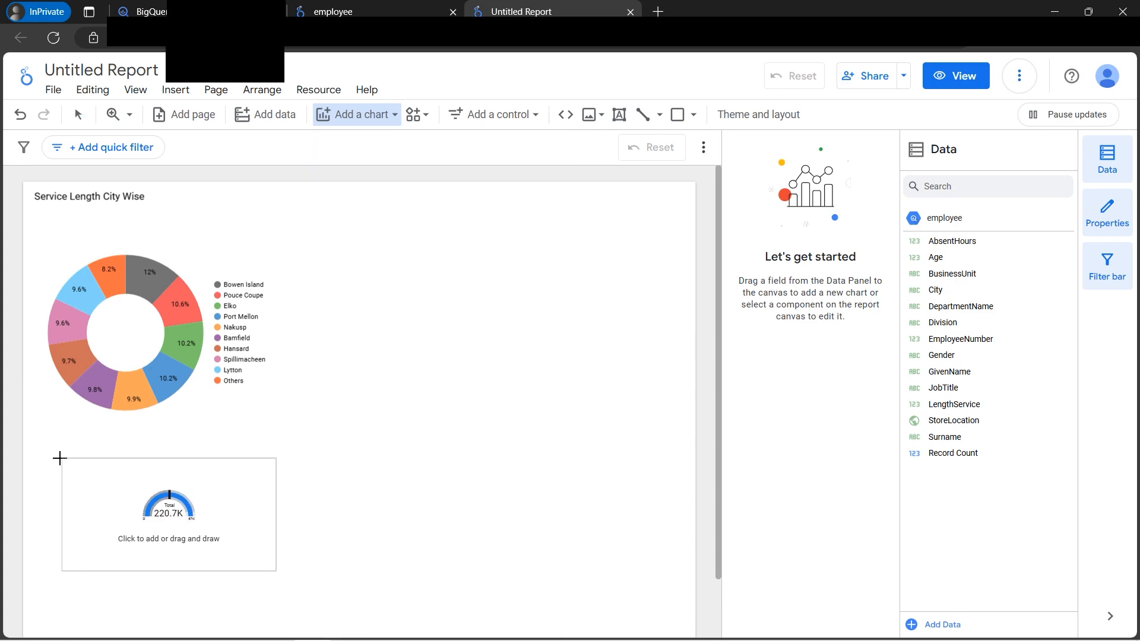
click(53, 457)
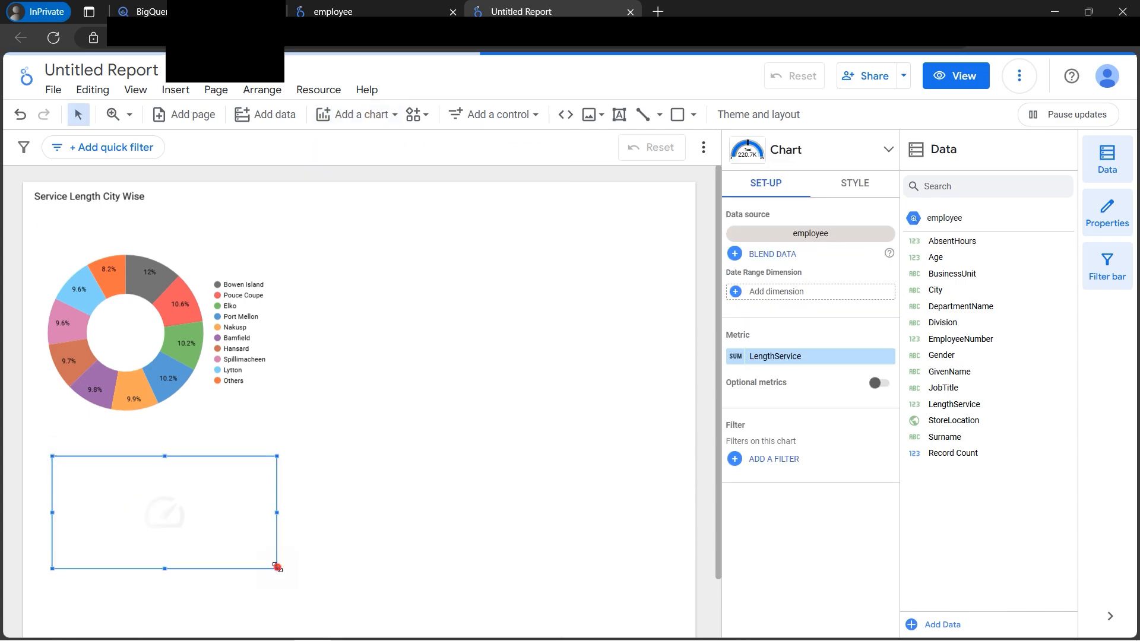
drag(276, 568, 317, 614)
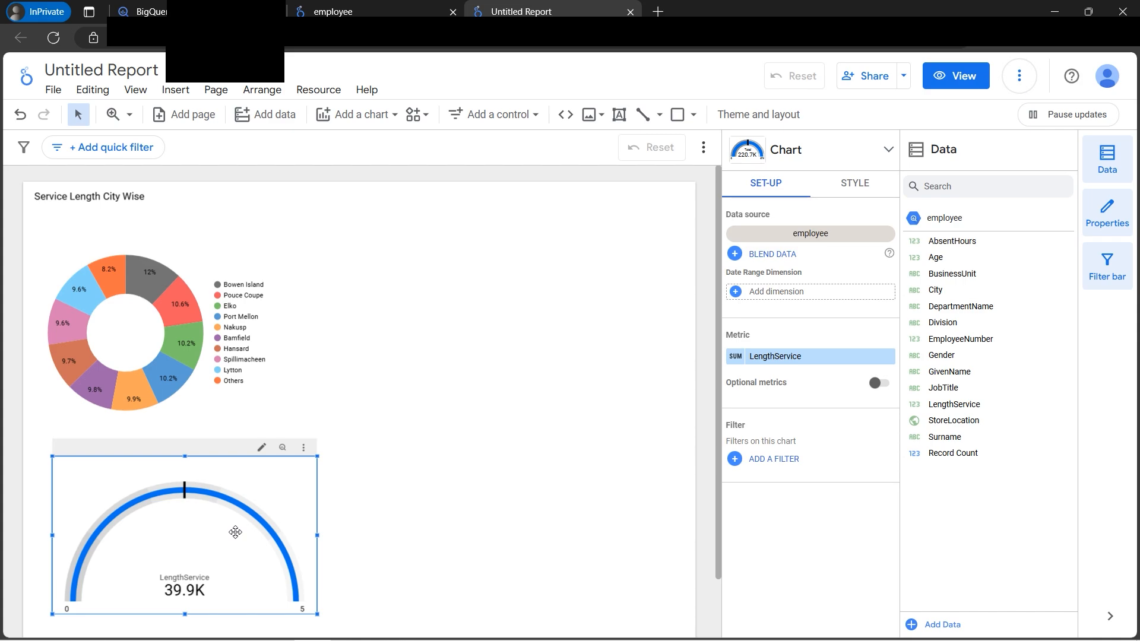
- Change the gauge's bar colour from blue to dark teal
click(855, 183)
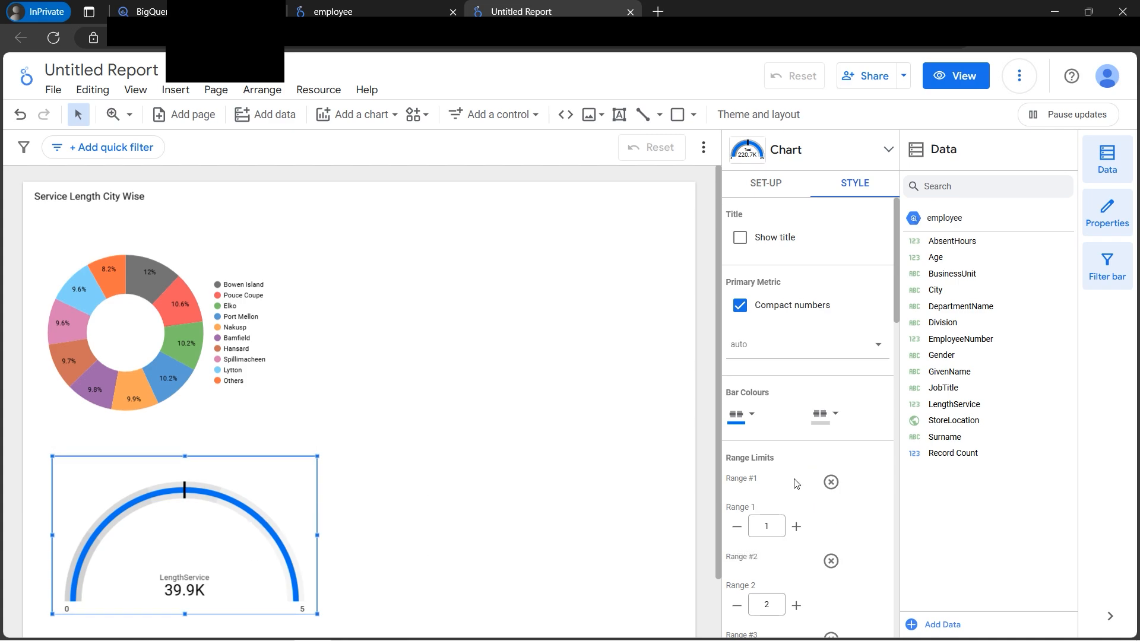
click(753, 413)
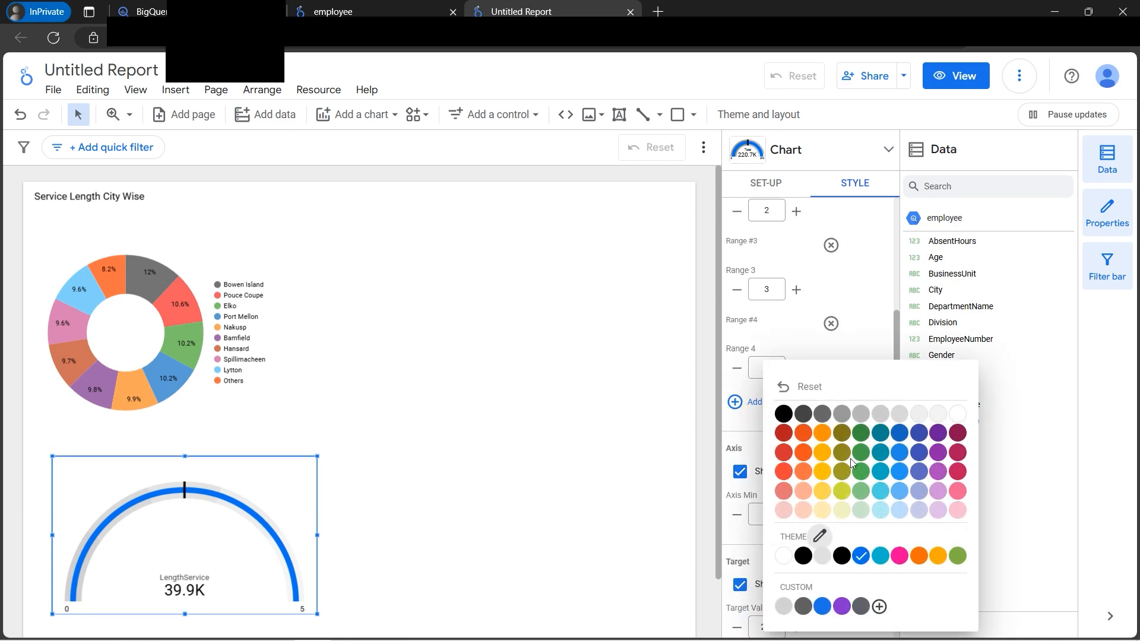
click(881, 453)
click(403, 515)
- Set the aggregation of the gauge's LengthService metric to Average
click(213, 536)
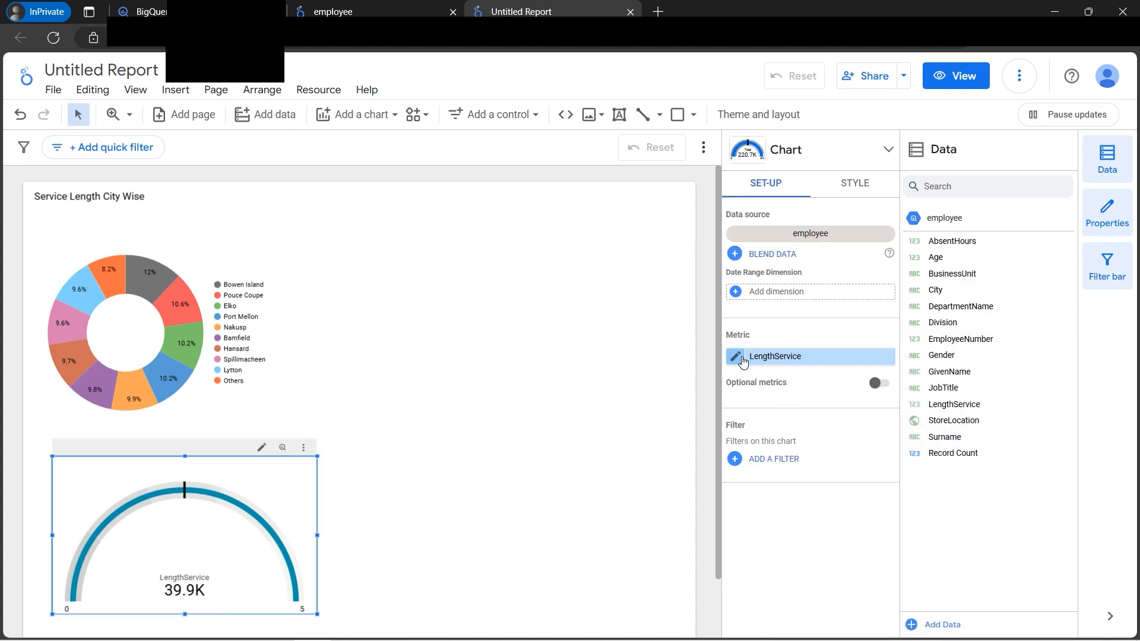
click(738, 358)
click(621, 398)
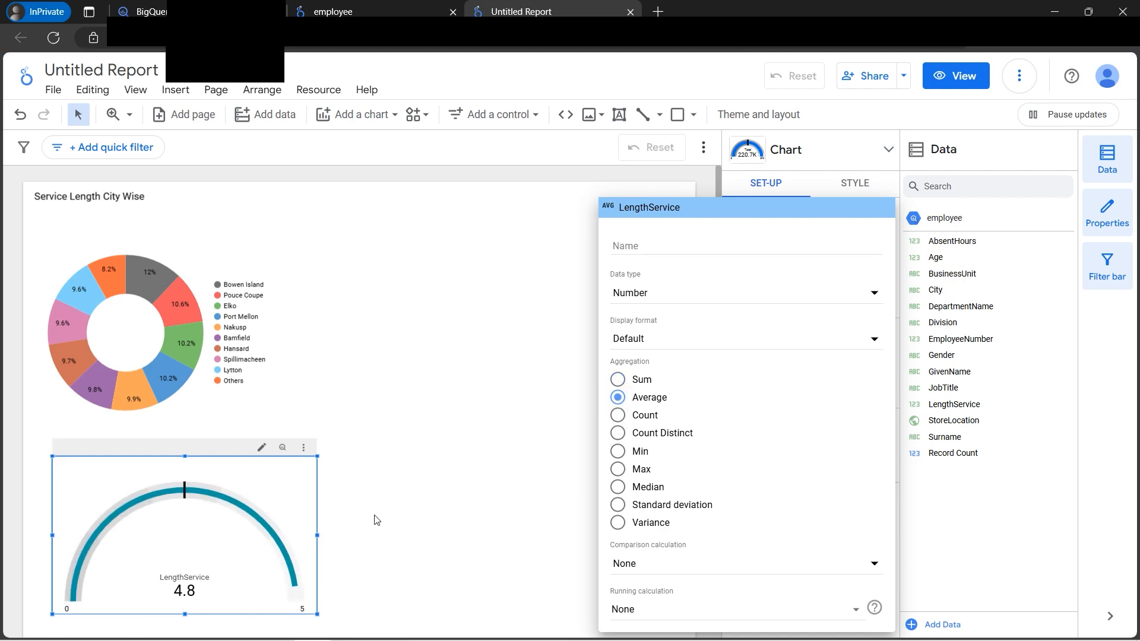
click(363, 536)
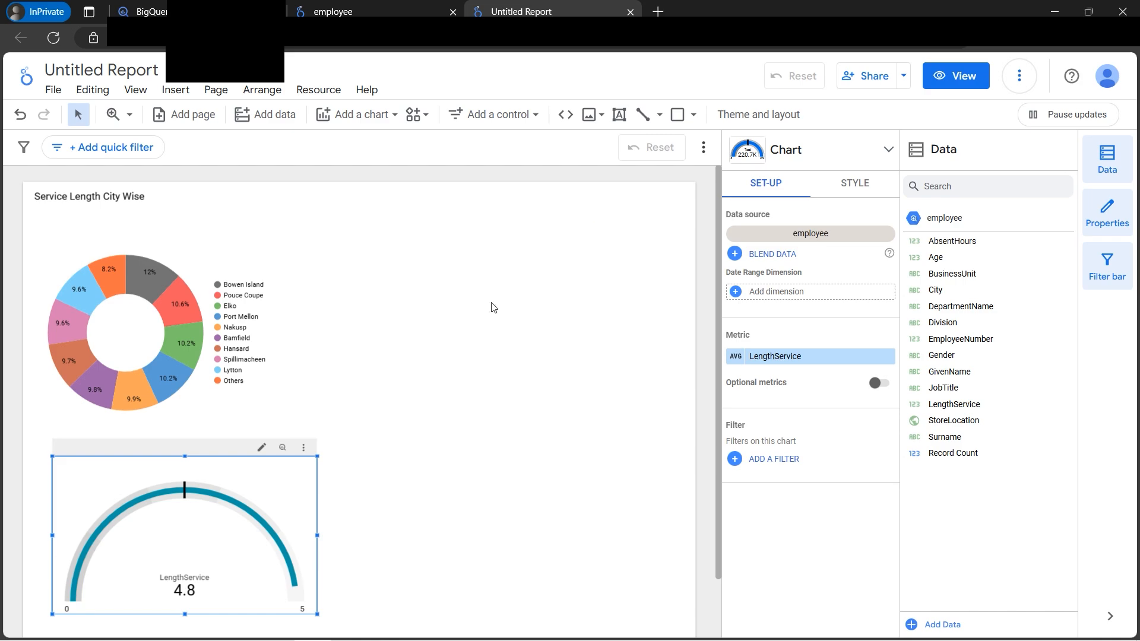
- Add a column chart to the right of the doughnut and gauge, drawn large enough to span the height of both
click(394, 115)
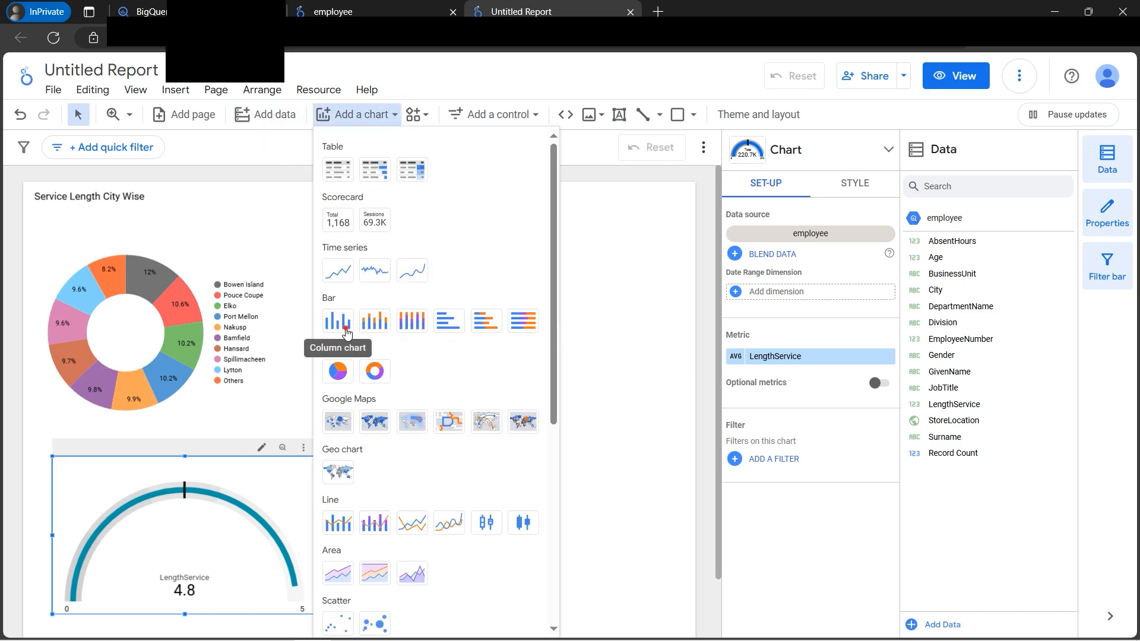
click(347, 334)
click(346, 205)
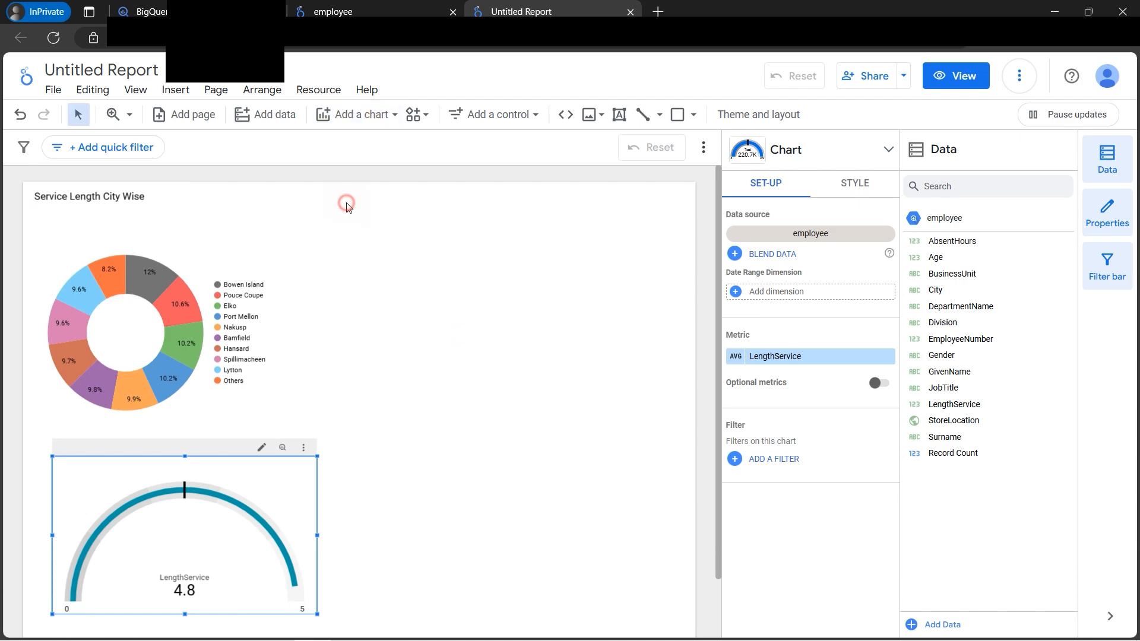
drag(347, 206, 689, 598)
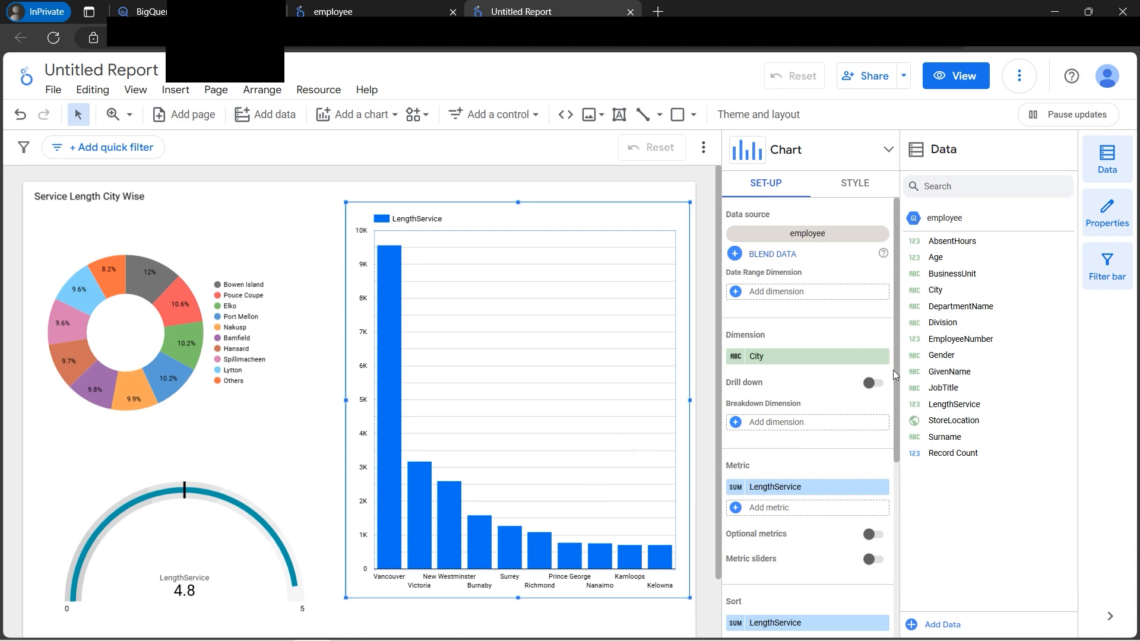
- Recolour the column chart's bars orange
click(855, 183)
click(734, 449)
click(780, 471)
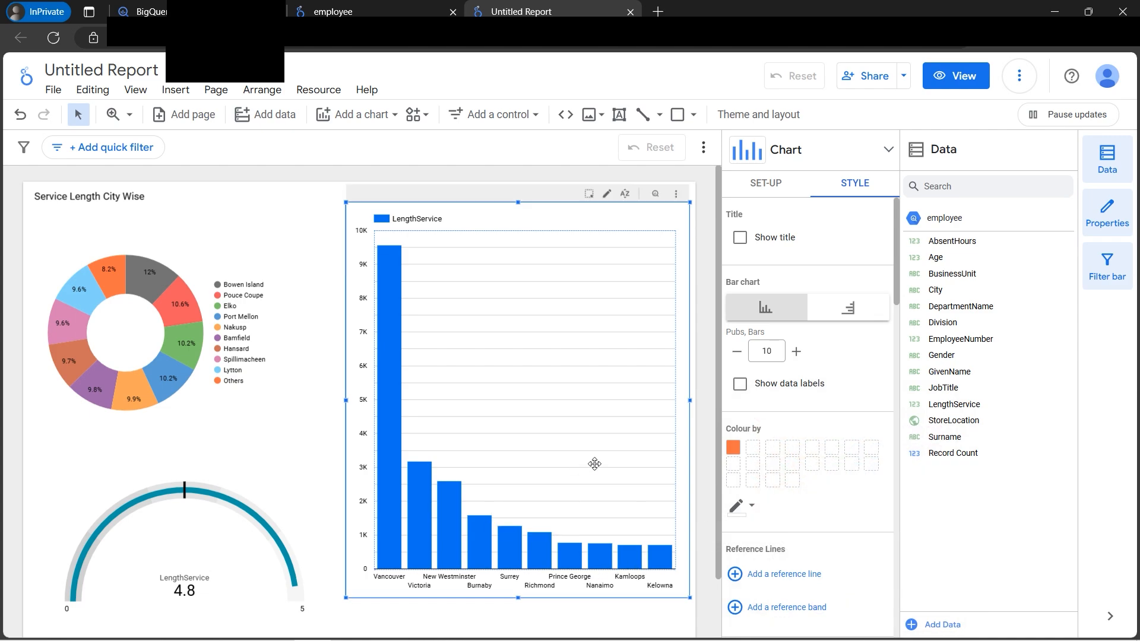
click(572, 606)
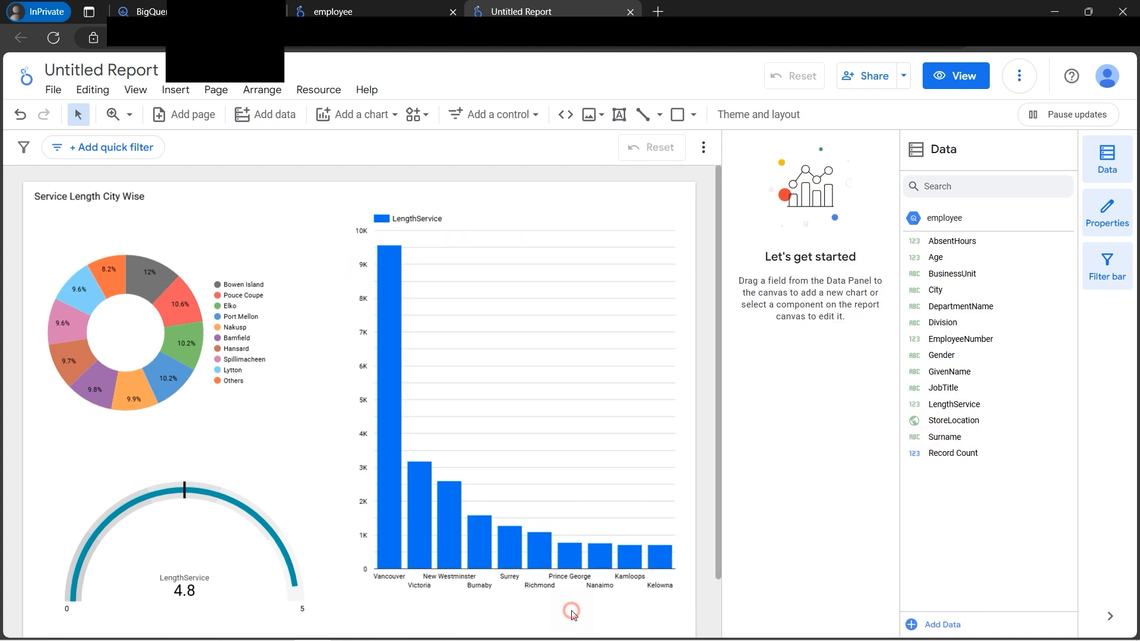
- Change the column chart's dimension from City to JobTitle
click(580, 492)
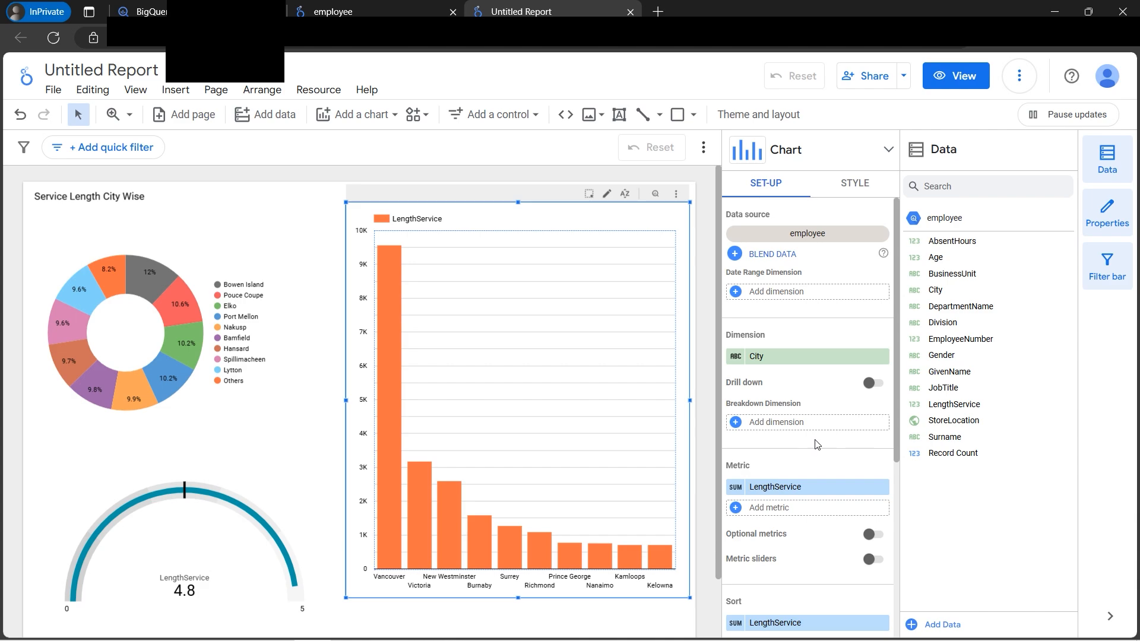
click(811, 359)
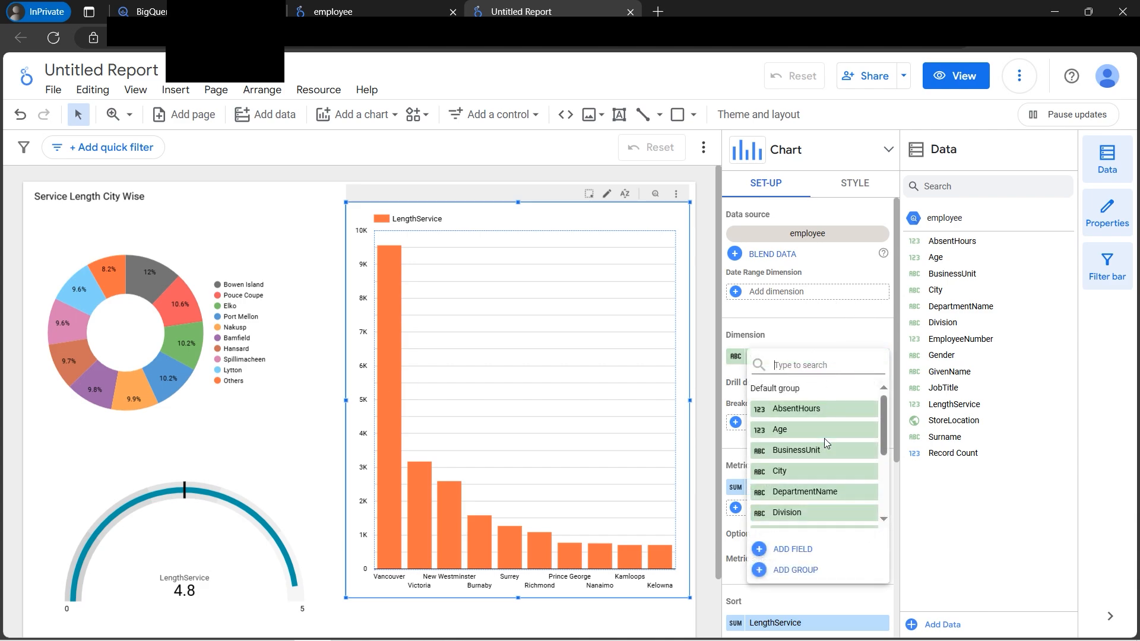
scroll(823, 460, down, 2)
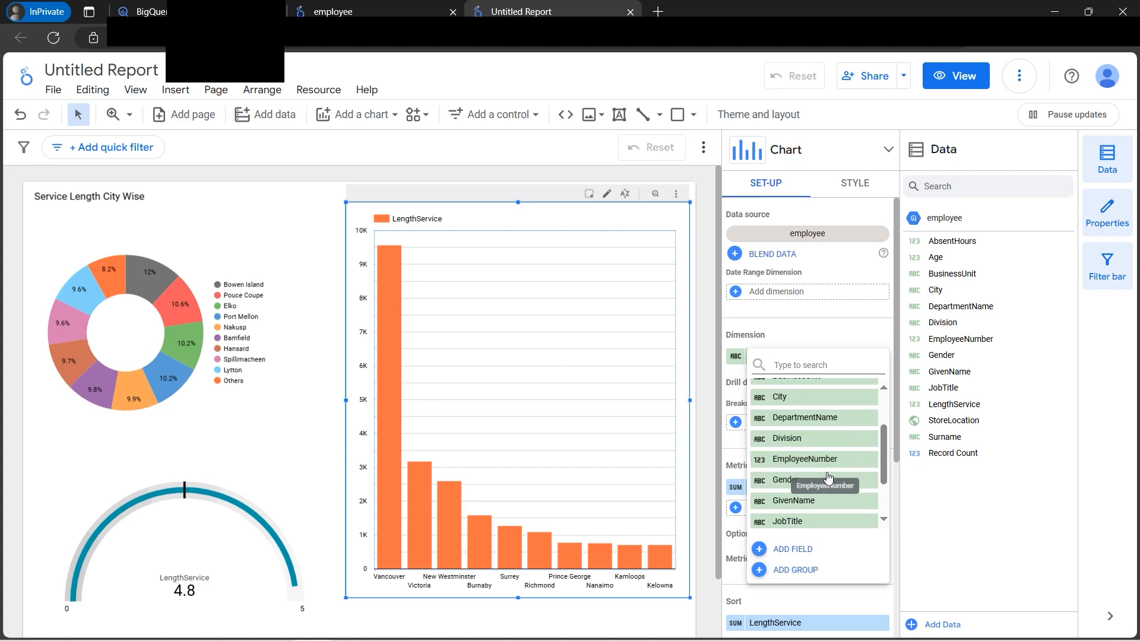
click(810, 522)
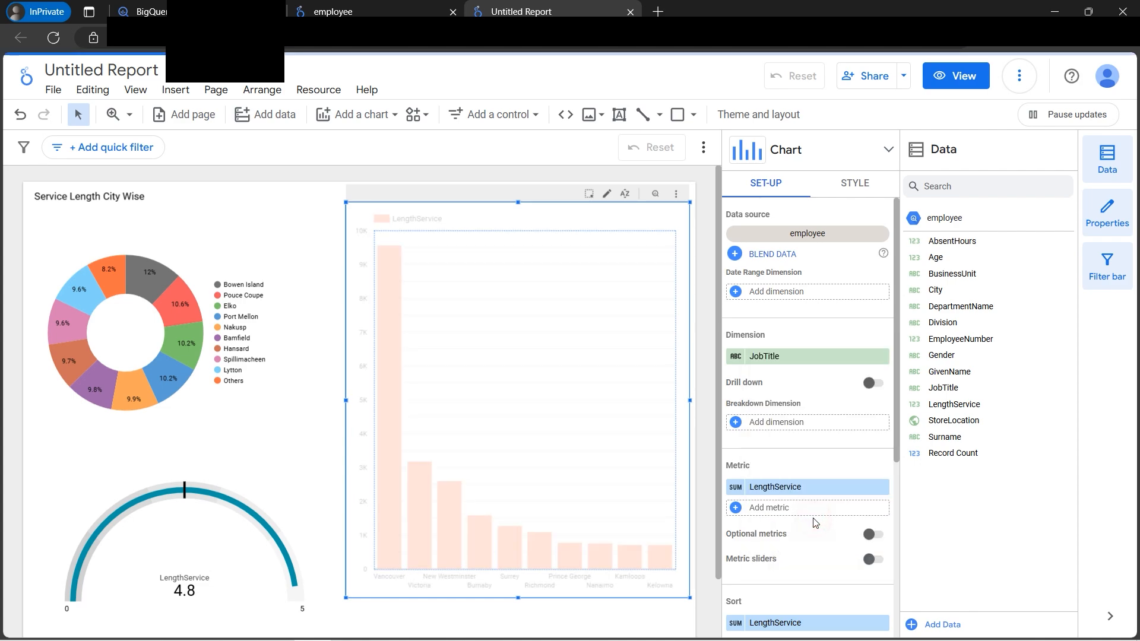
- Change the column chart's metric from LengthService to AbsentHours and aggregate it by Average
click(803, 489)
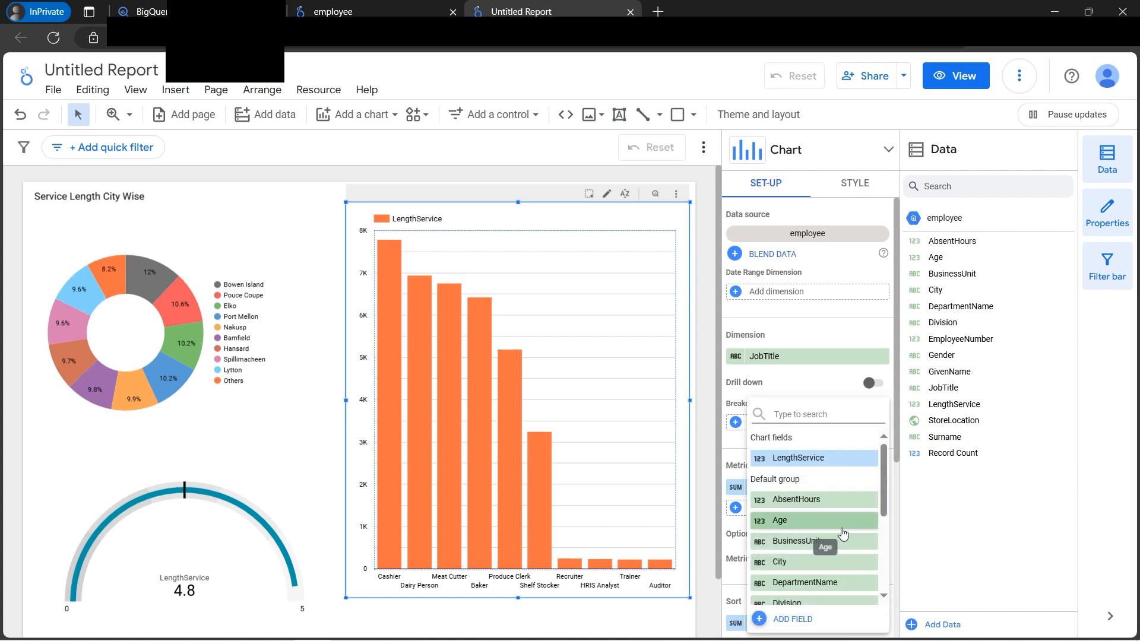
click(804, 500)
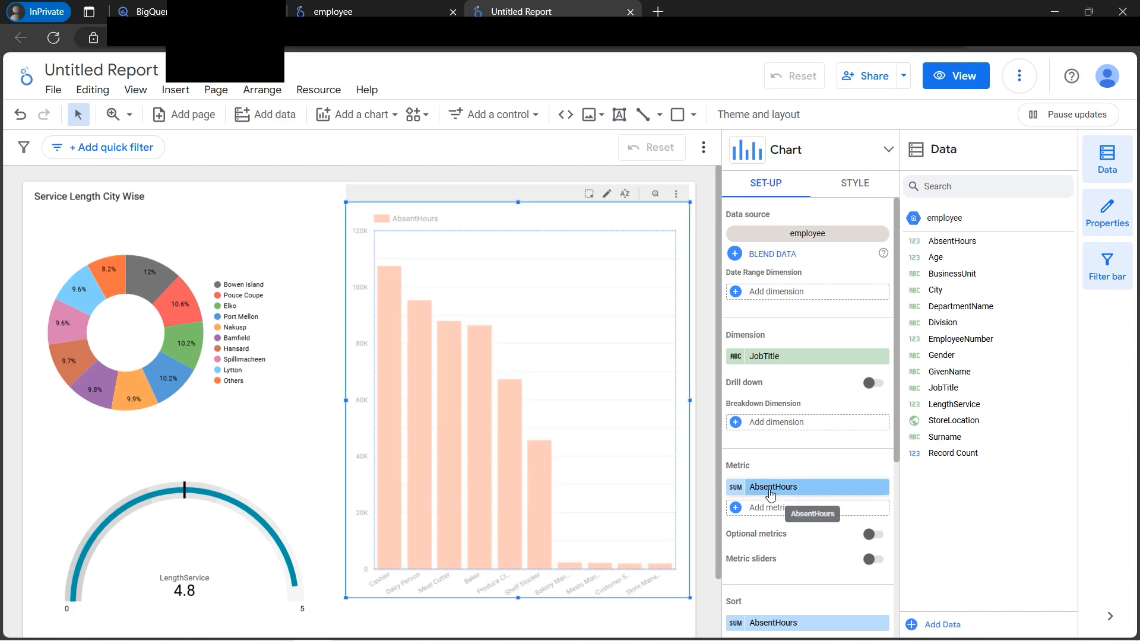
click(734, 488)
click(640, 404)
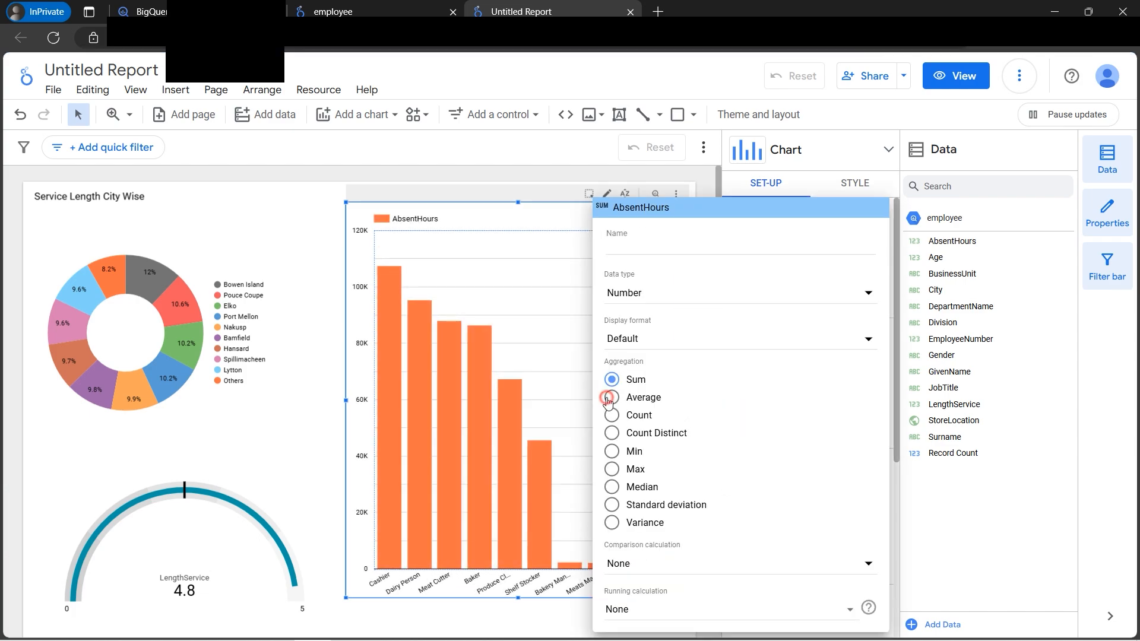
click(536, 625)
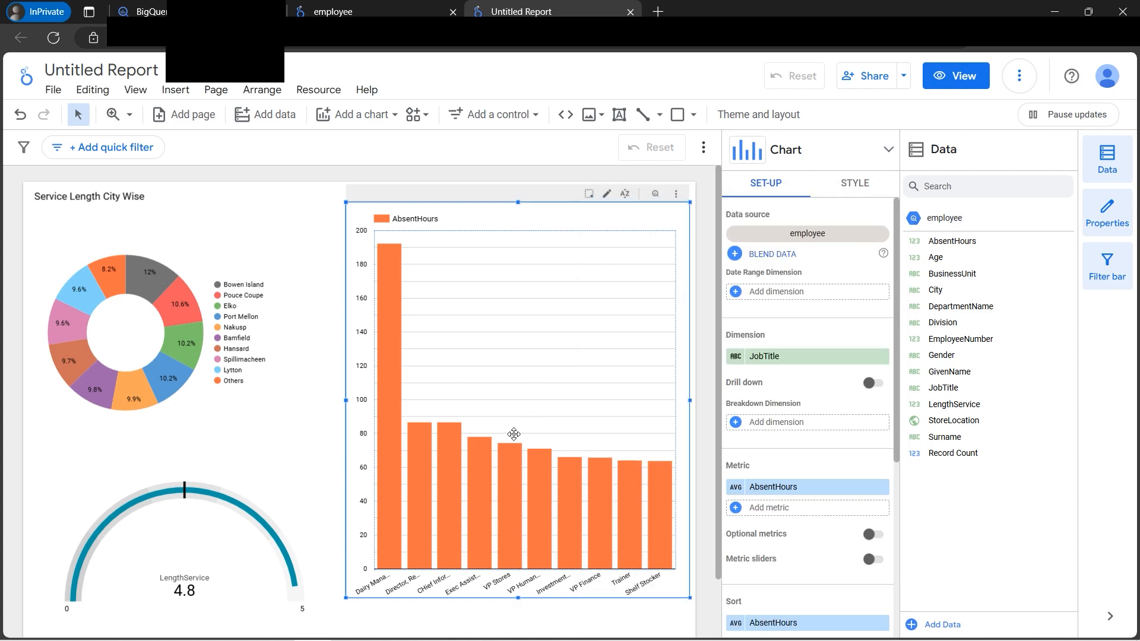
- Recolour the column chart's AbsentHours bars dark teal
mouse_move(413, 351)
click(853, 189)
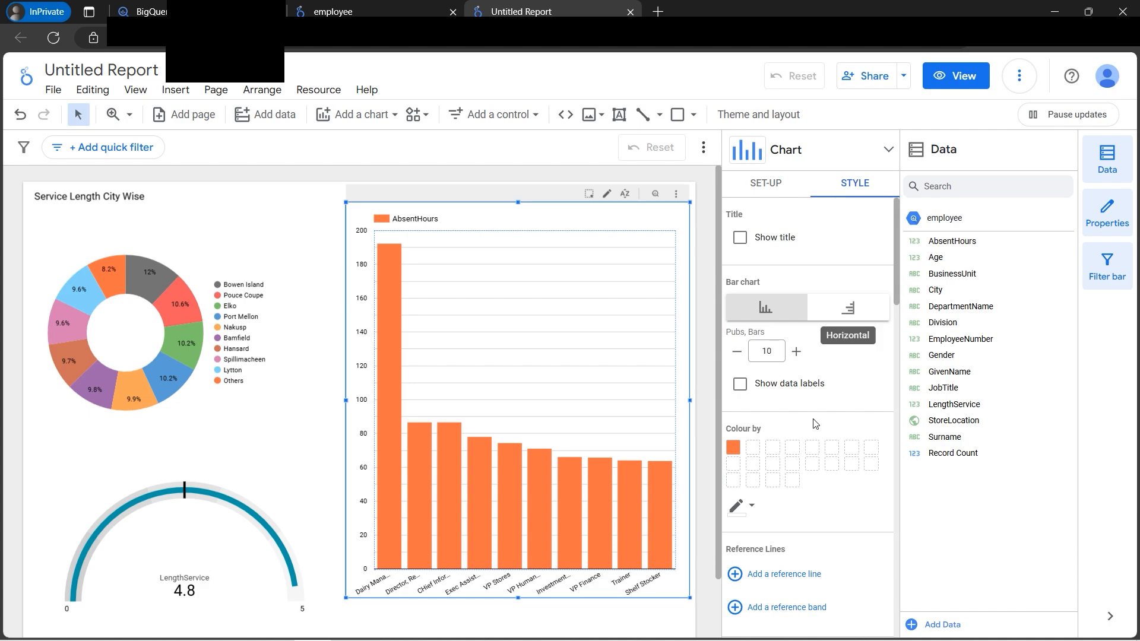
click(732, 453)
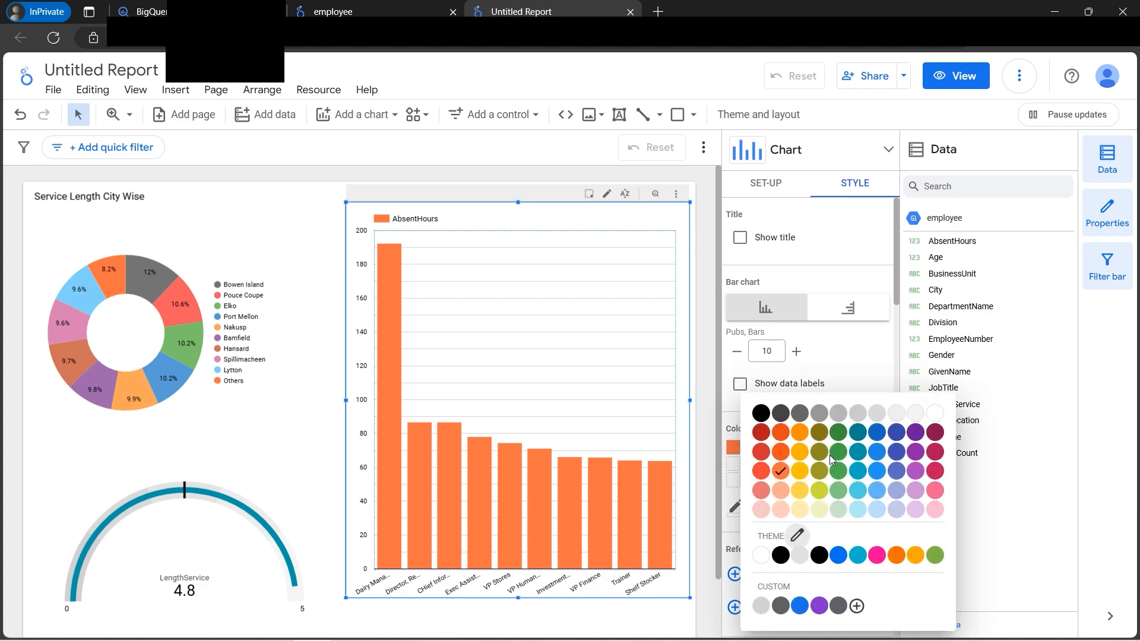
click(857, 451)
click(502, 616)
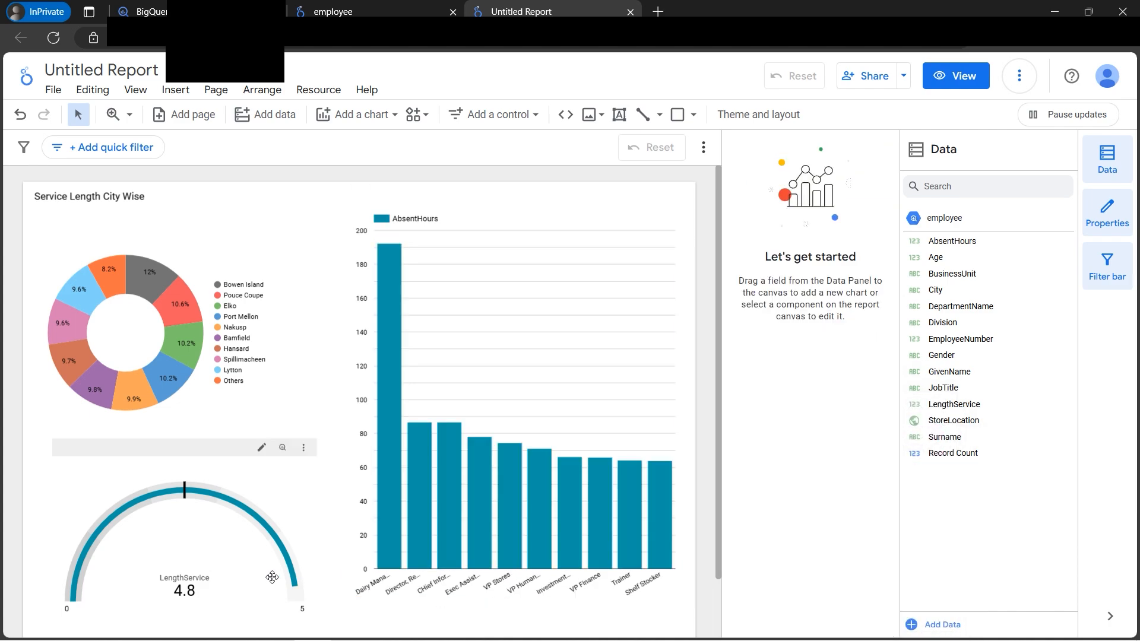
- Recolour the LengthService gauge's main bar orange
click(272, 578)
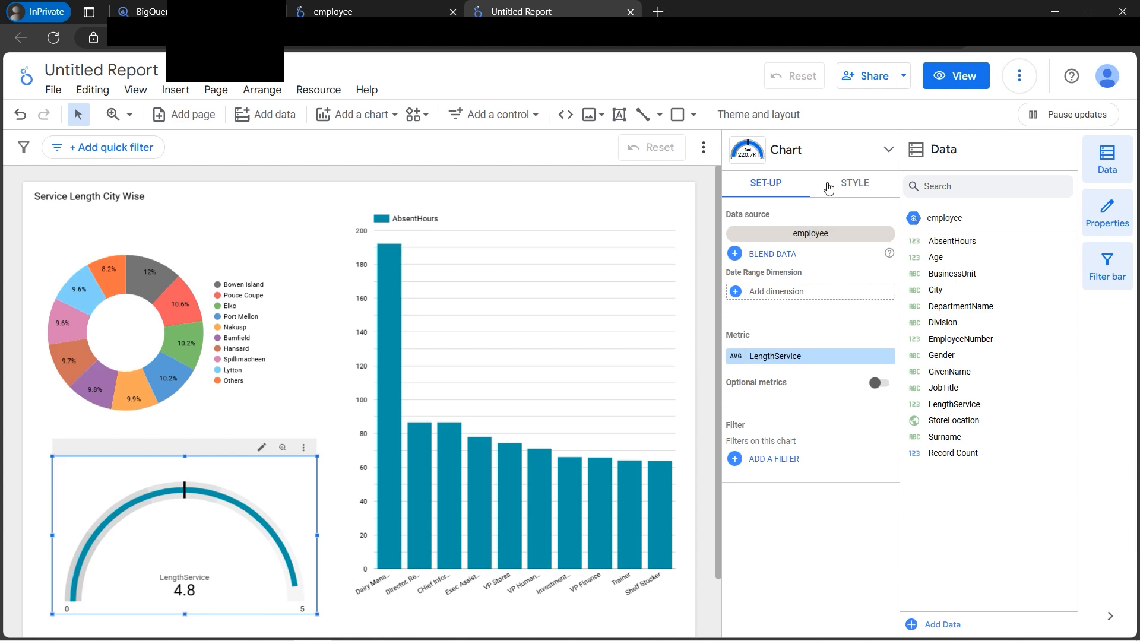
click(831, 186)
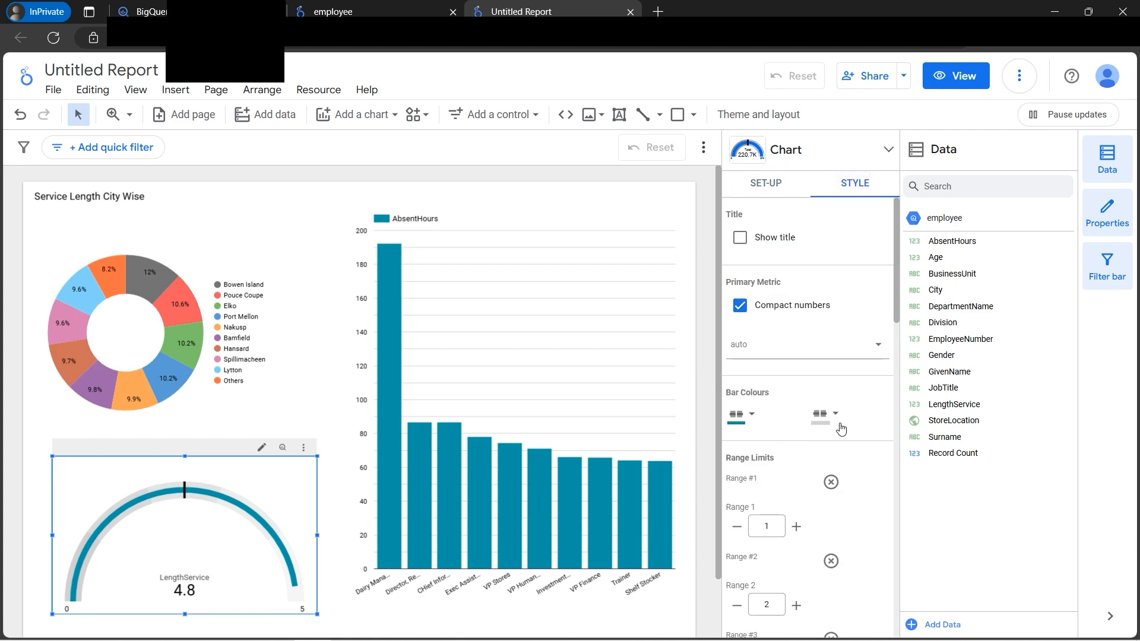
click(743, 414)
click(809, 471)
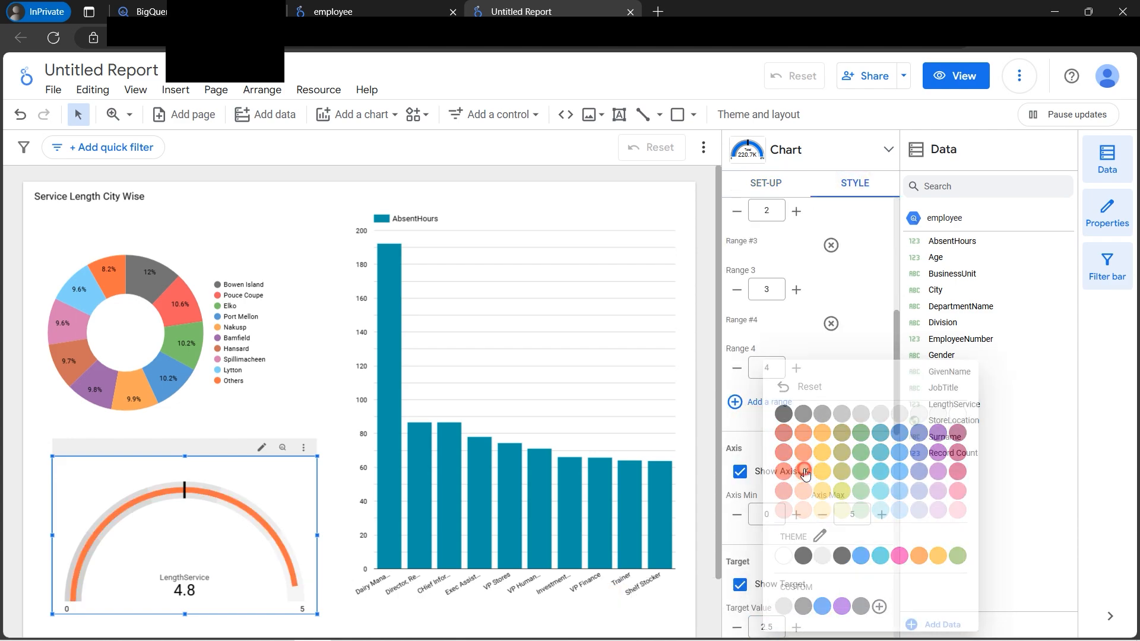
click(436, 616)
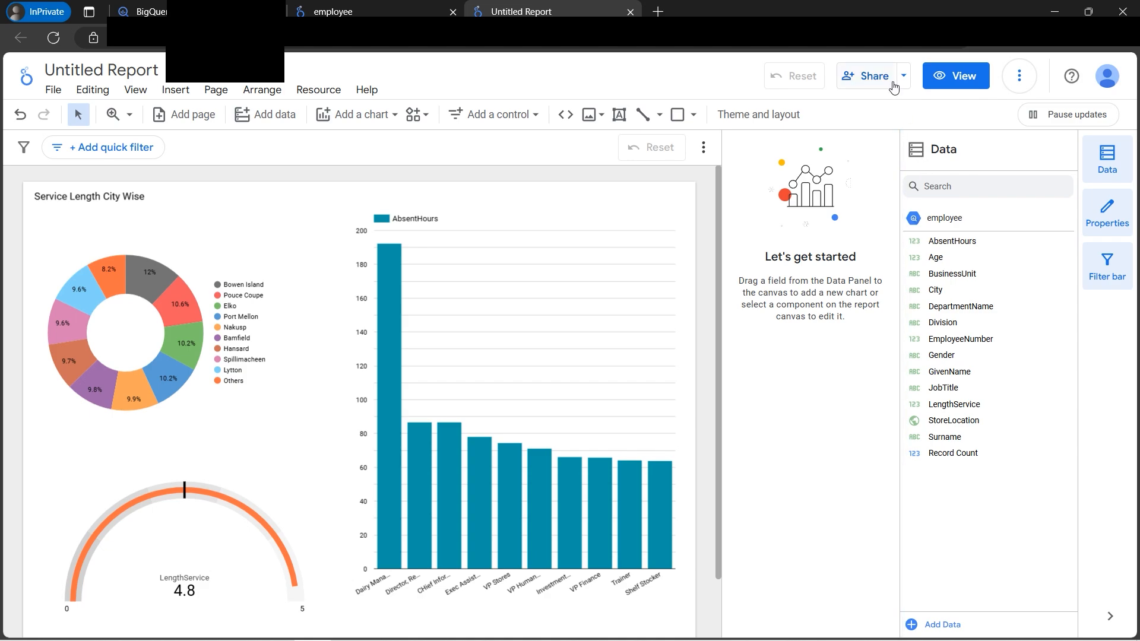
- Preview the report in view mode, including its sharing and download options, and return to edit mode
click(954, 78)
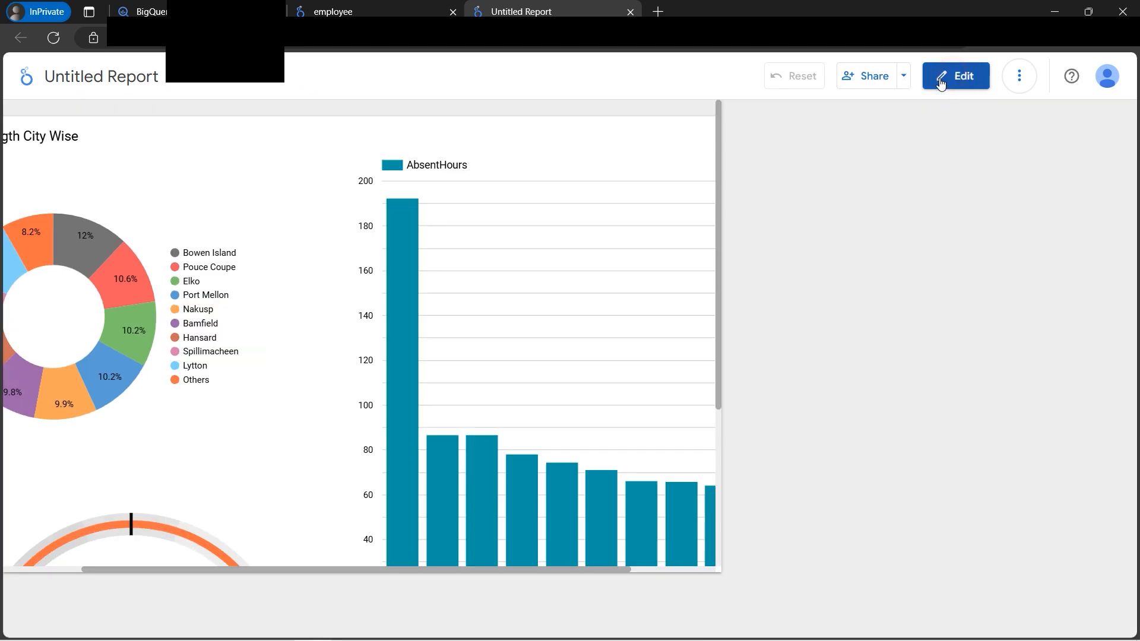
click(903, 76)
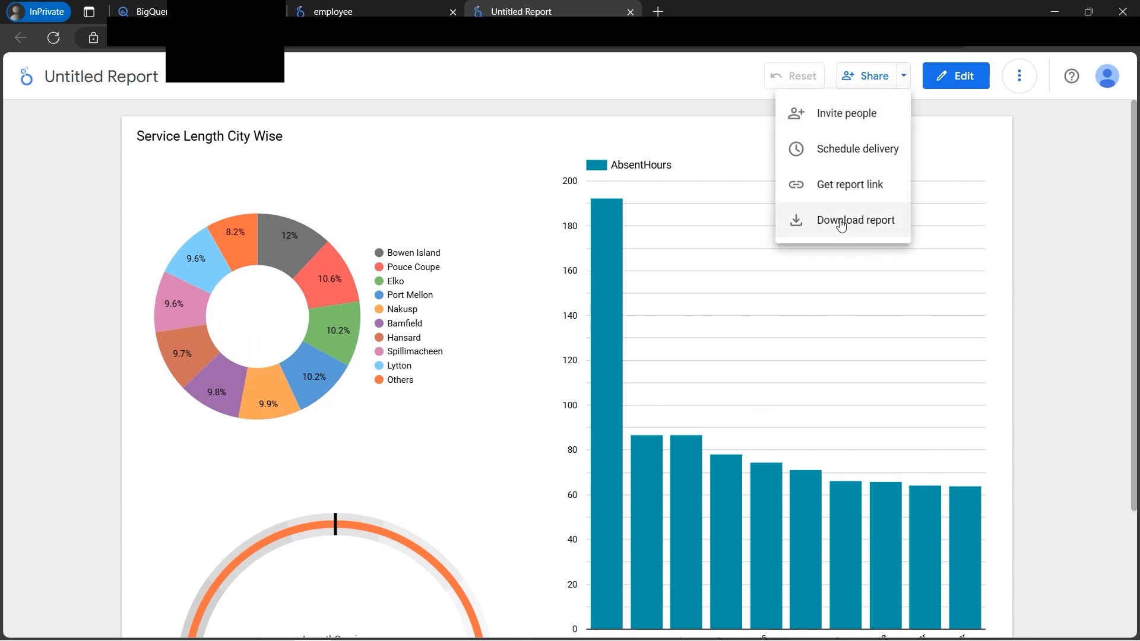
click(1051, 262)
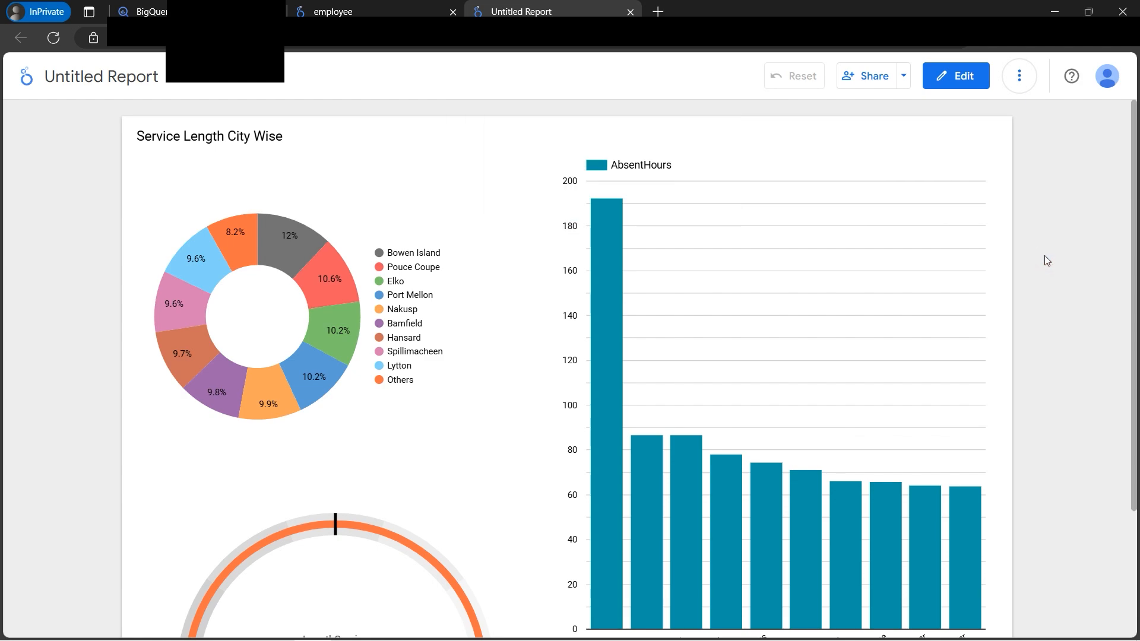
click(953, 79)
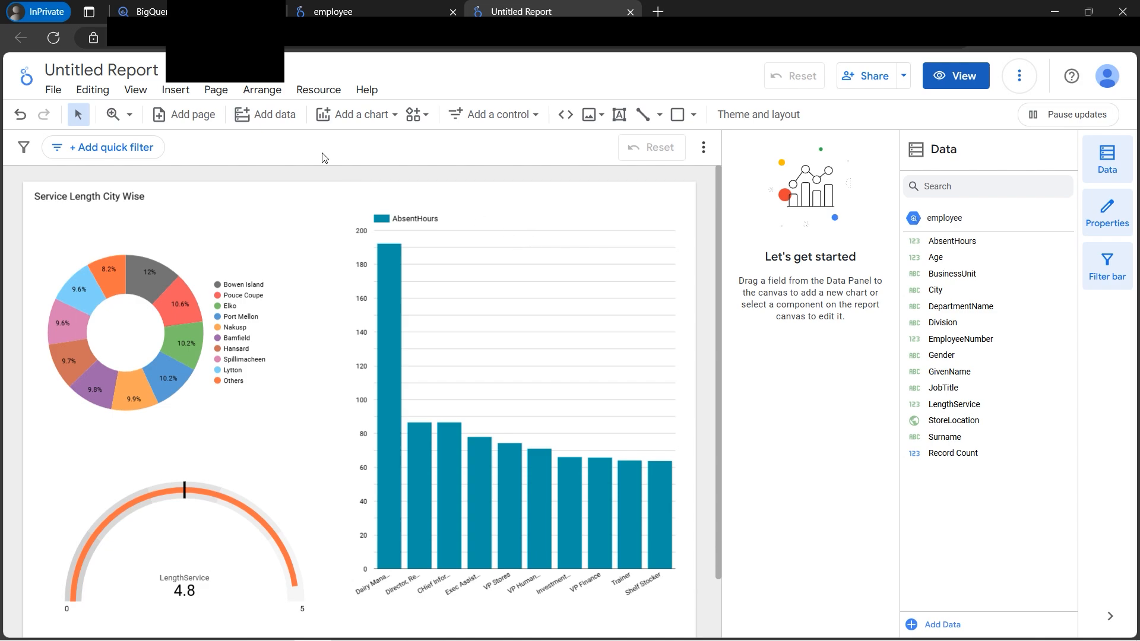
- Rename the report as Employee Report
click(175, 90)
click(145, 70)
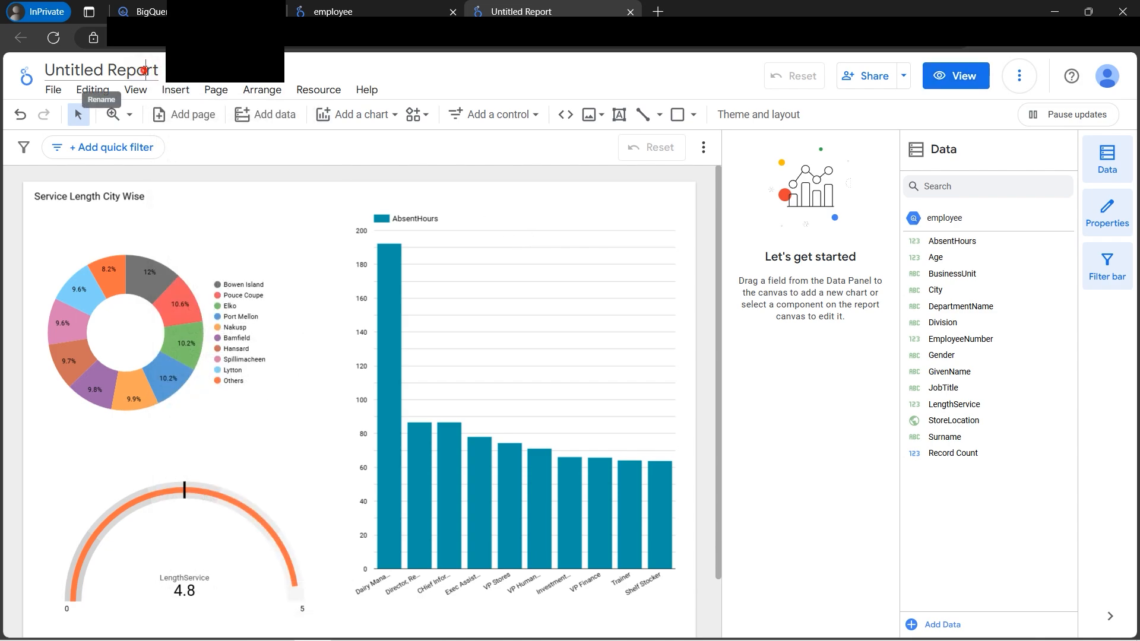
click(145, 70)
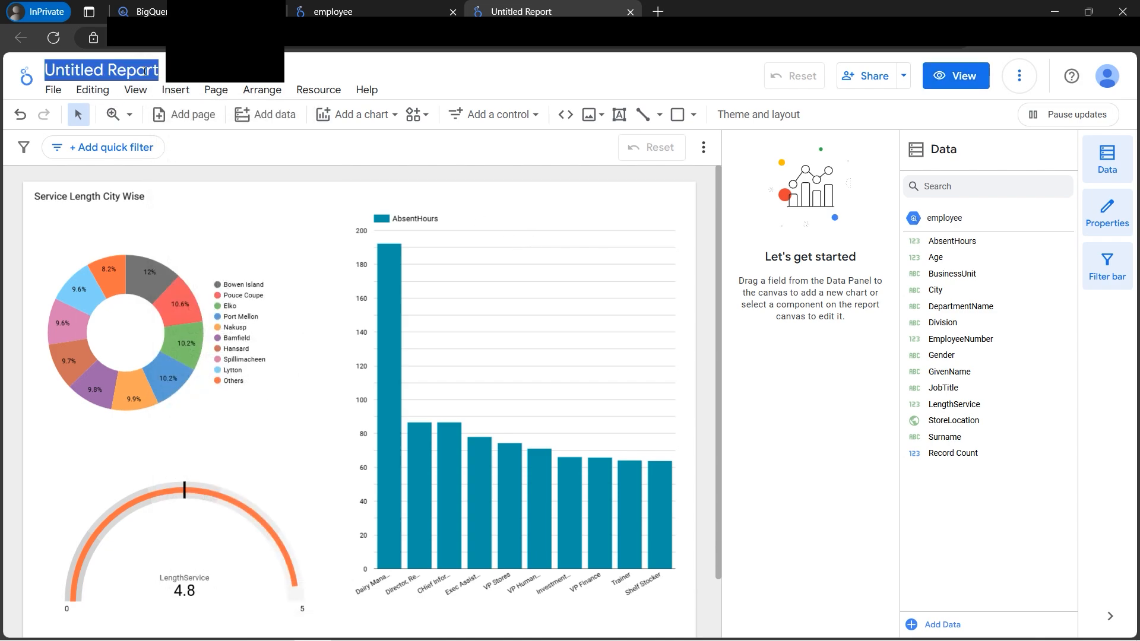
text(Employ)
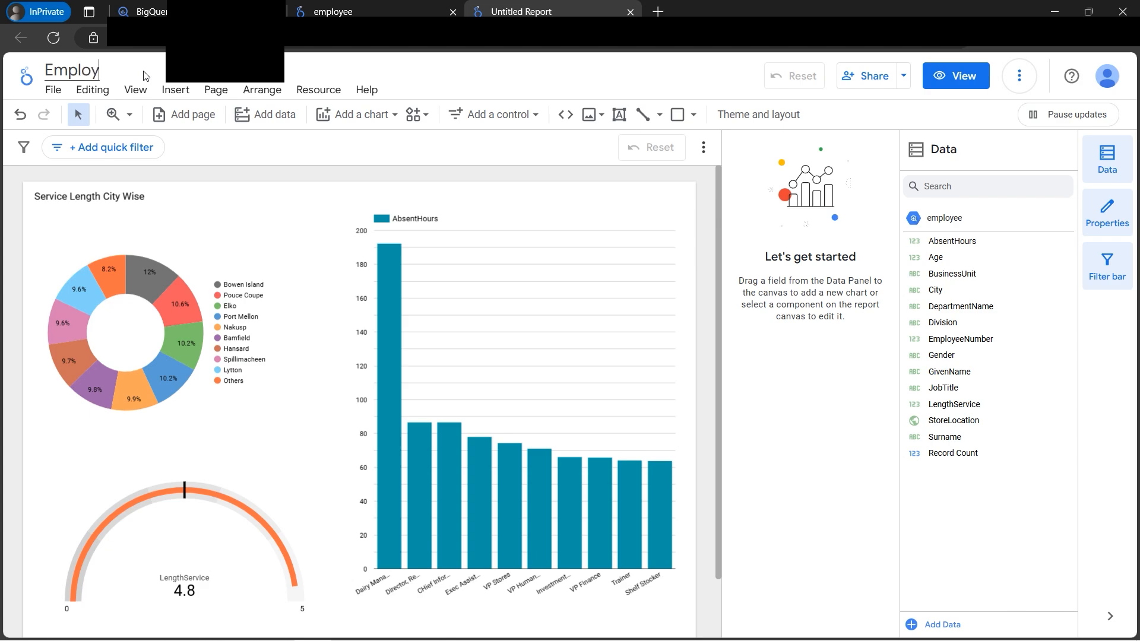
text(ee Repor)
click(55, 188)
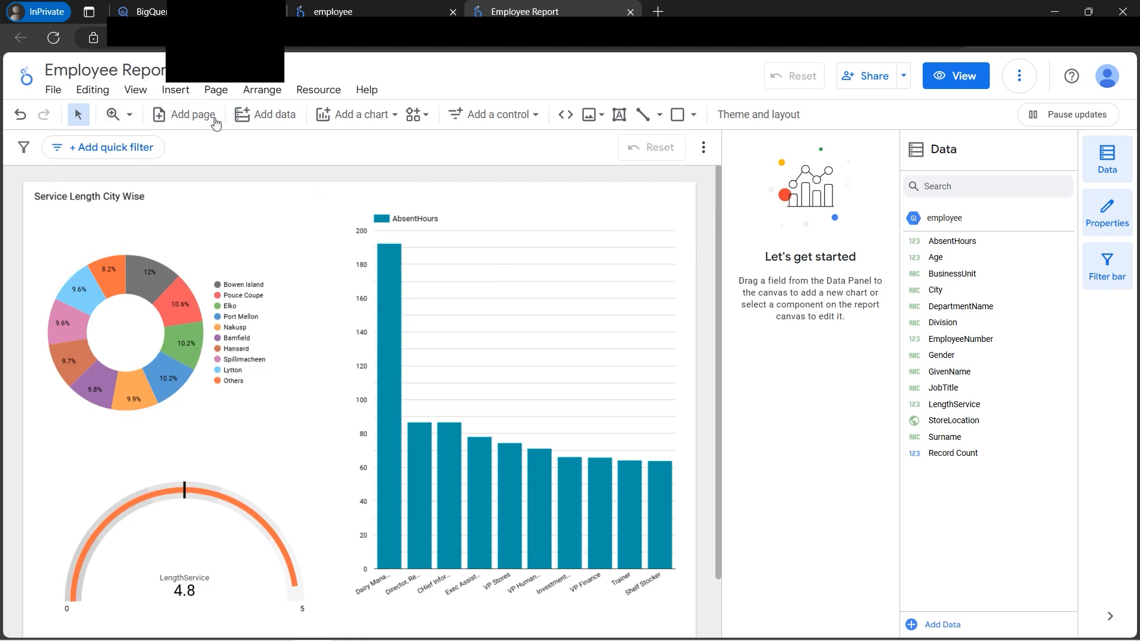
click(174, 90)
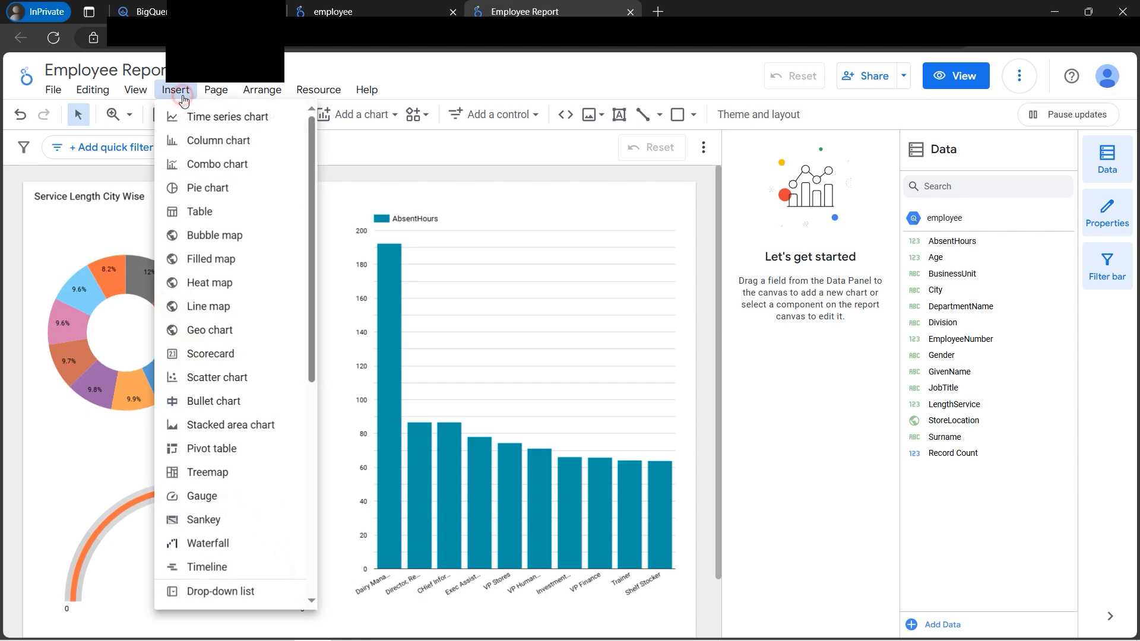
scroll(282, 392, down, 4)
scroll(279, 402, down, 2)
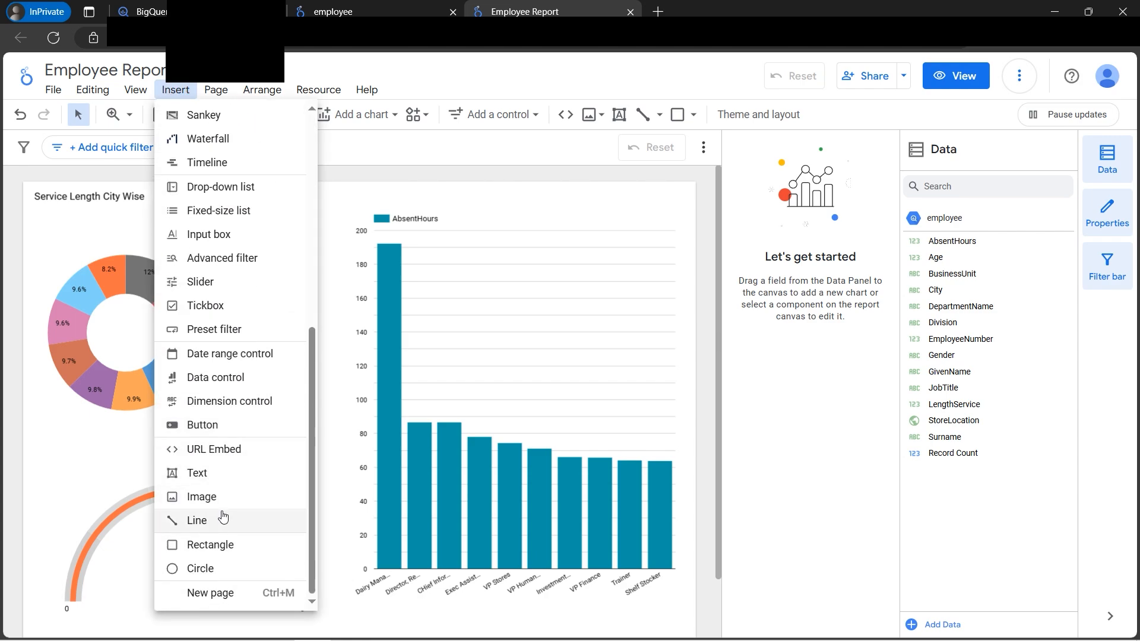
scroll(254, 264, up, 6)
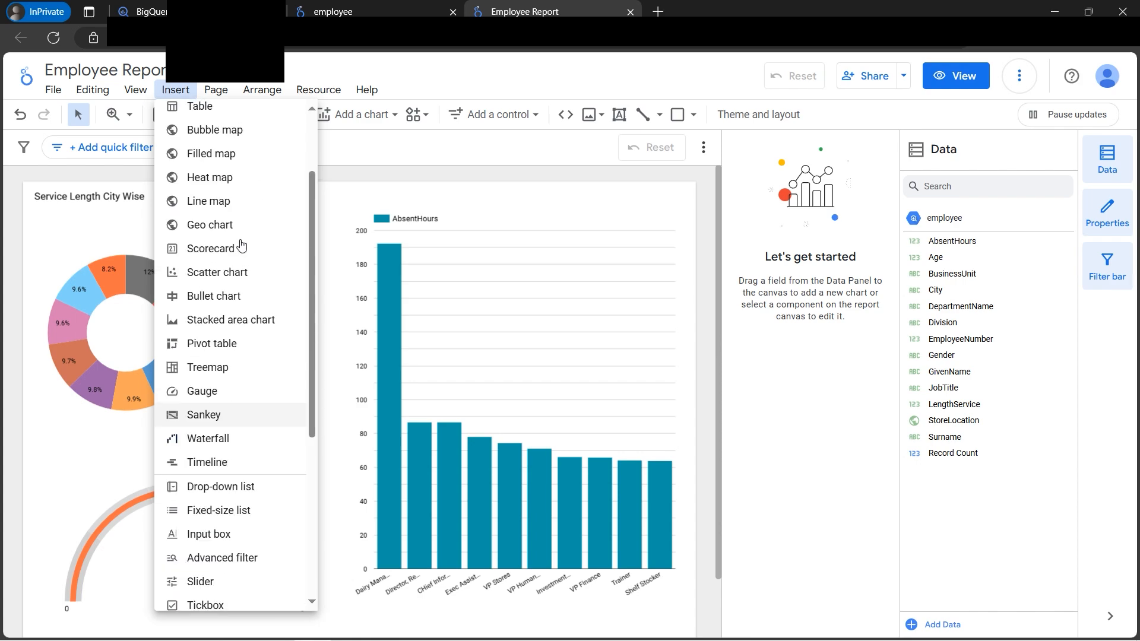
click(507, 85)
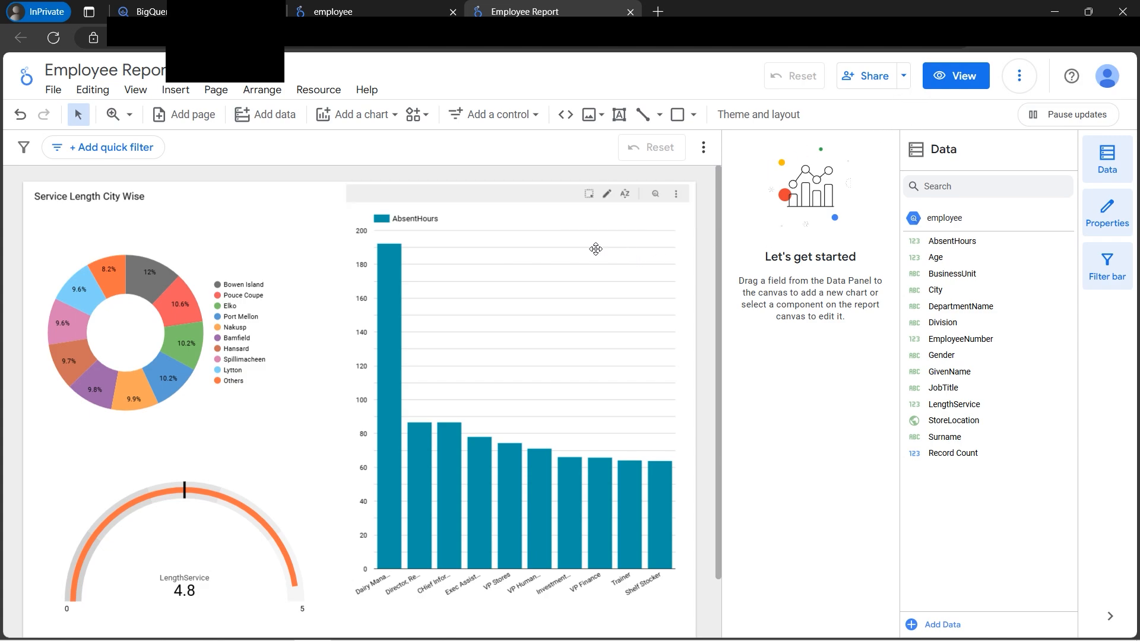
- Switch to the image viewer showing the Hands-on Agenda.png slide
mouse_move(606, 640)
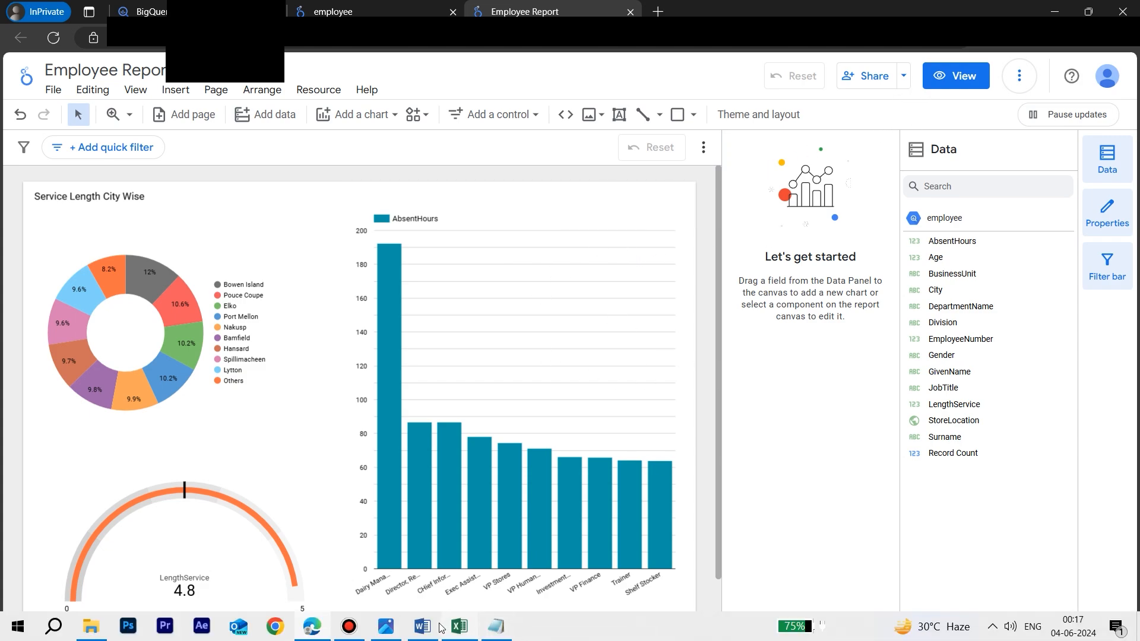
click(392, 627)
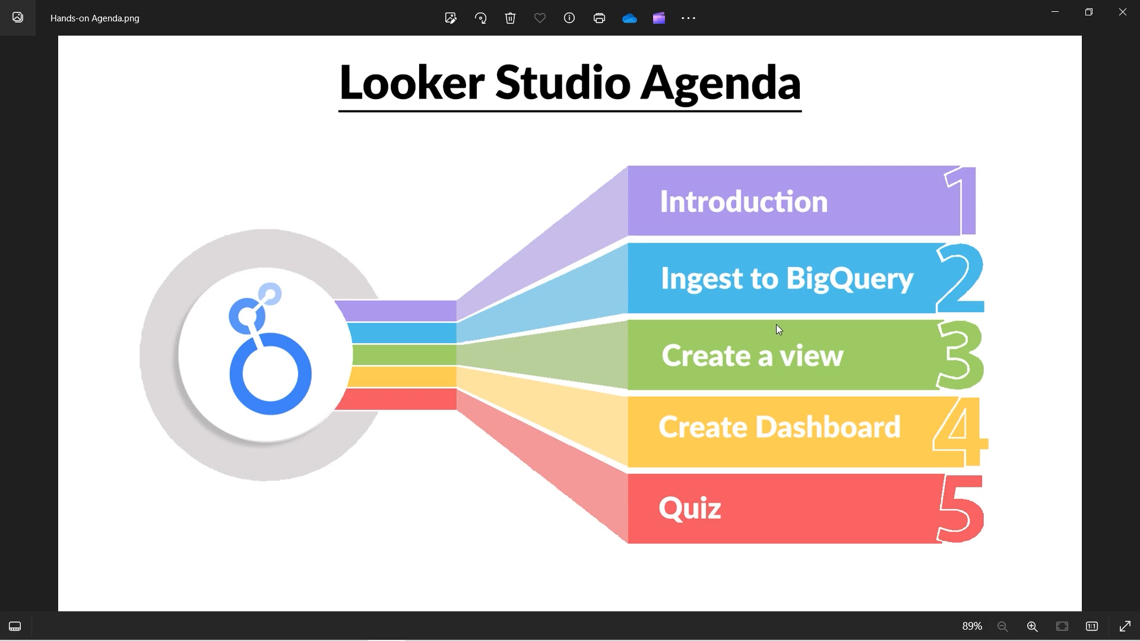